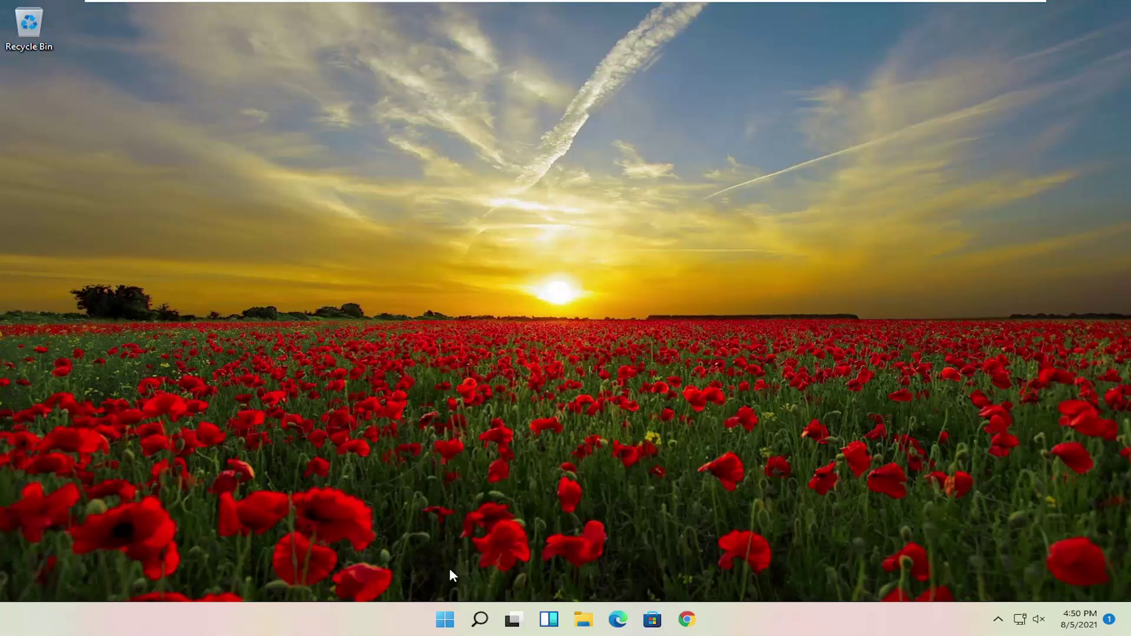
# Step: Open Task Manager and show the list of startup programs
pyautogui.rightClick(445, 621)
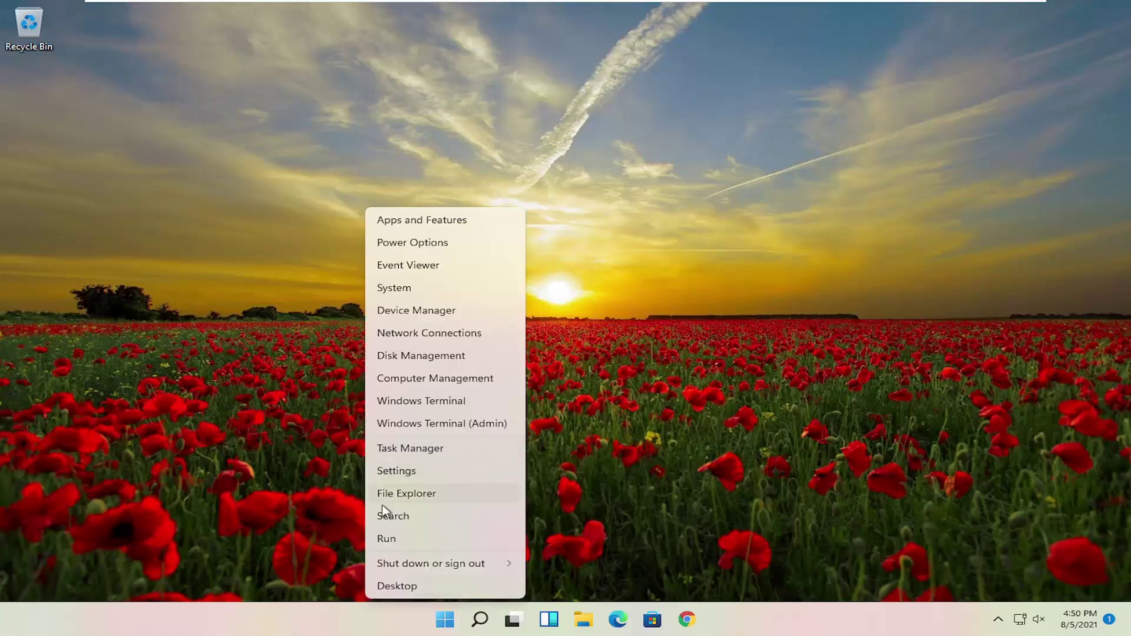
pyautogui.click(463, 456)
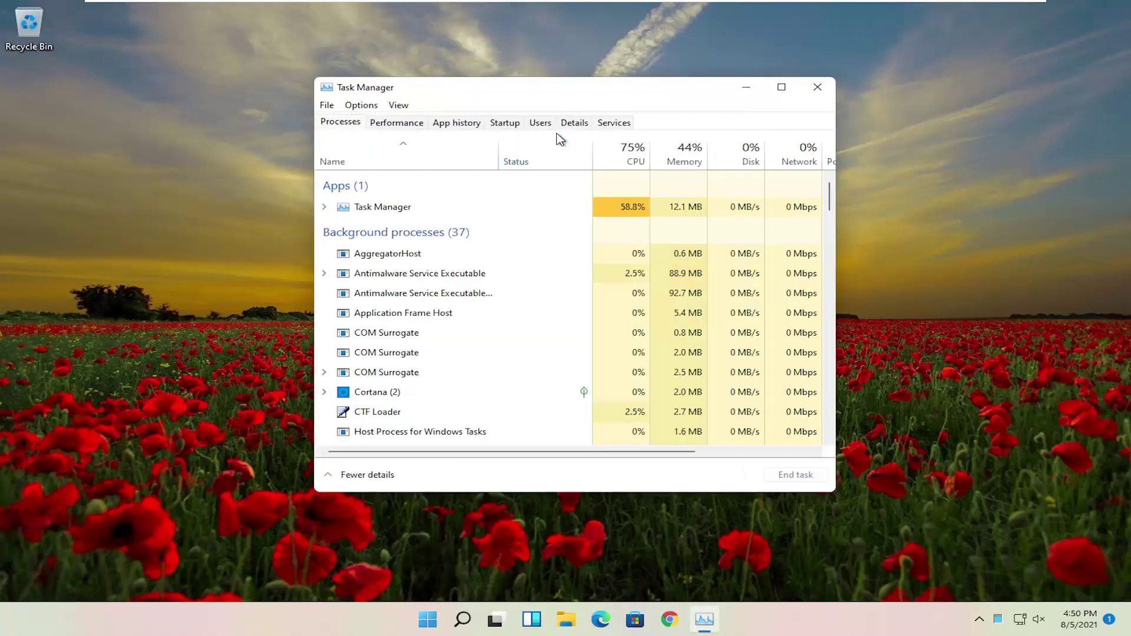
pyautogui.click(505, 124)
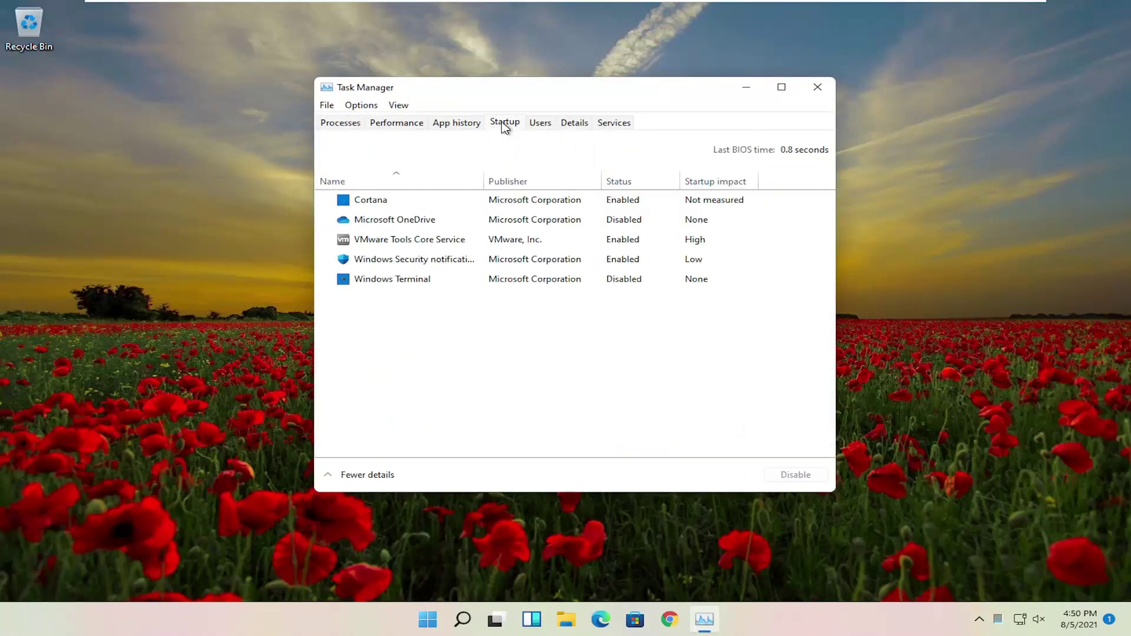
# Step: Disable Cortana as a startup program and close Task Manager
pyautogui.click(380, 221)
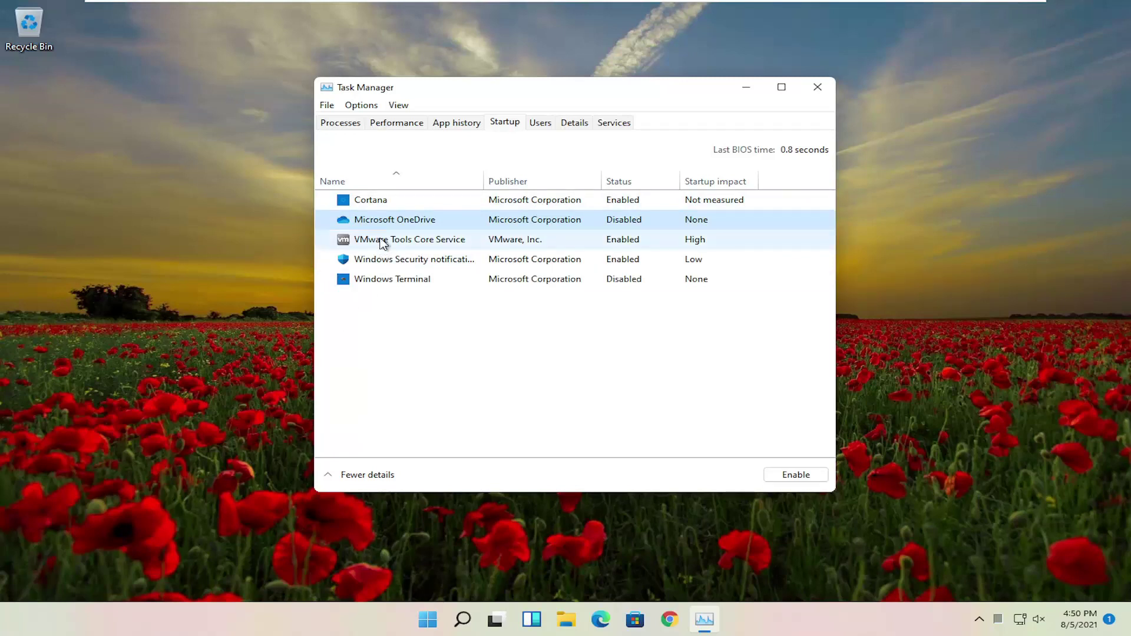
pyautogui.click(399, 199)
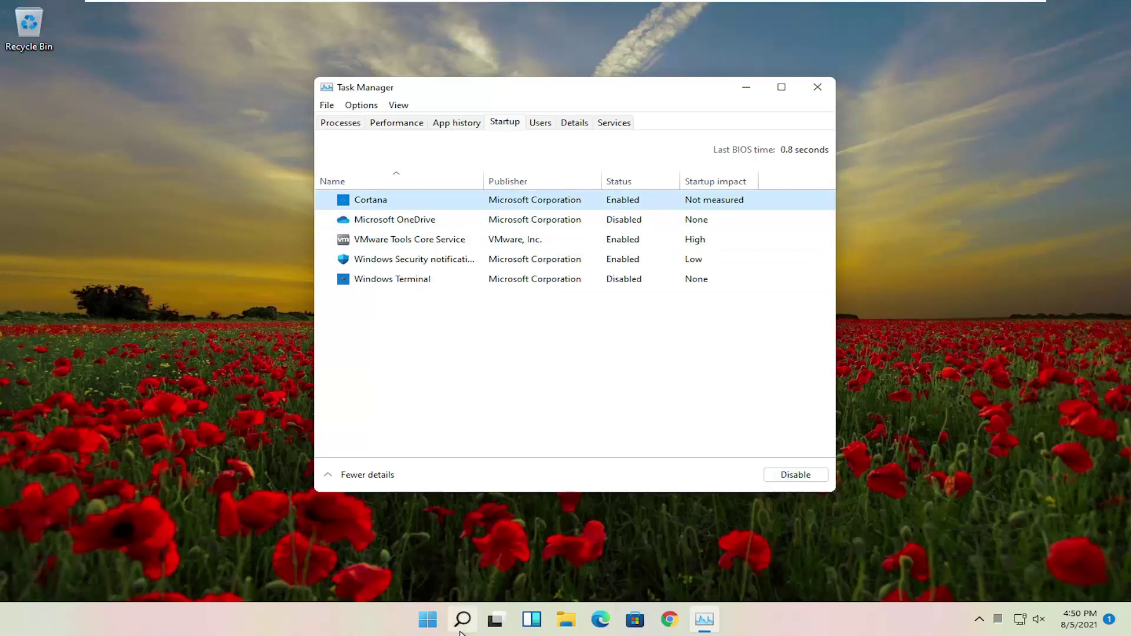
pyautogui.moveTo(461, 631)
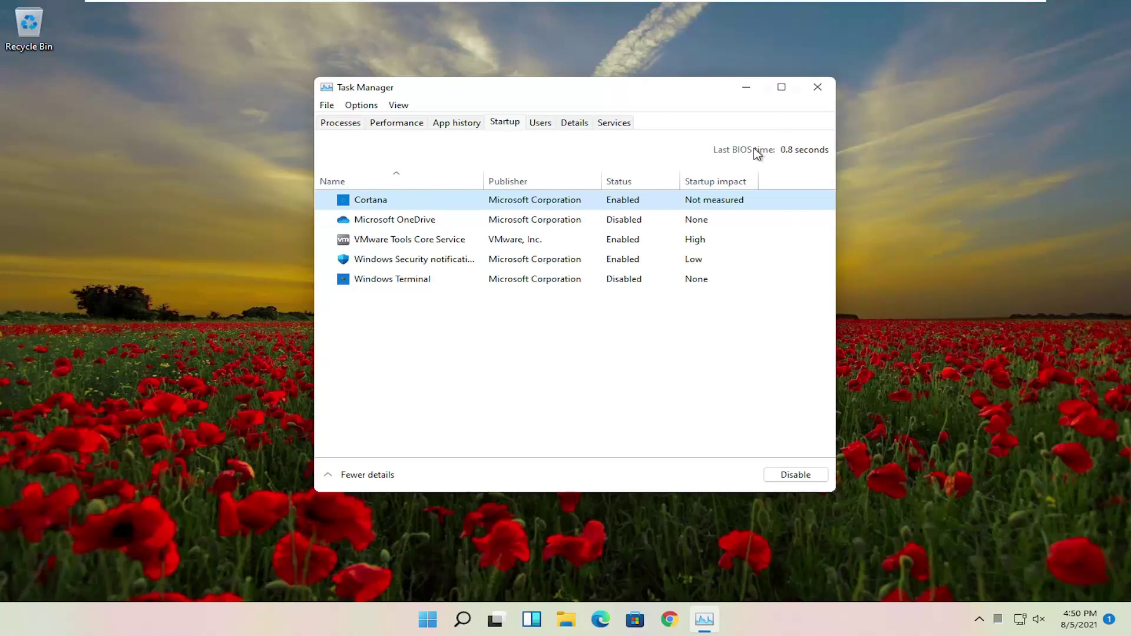
pyautogui.click(804, 476)
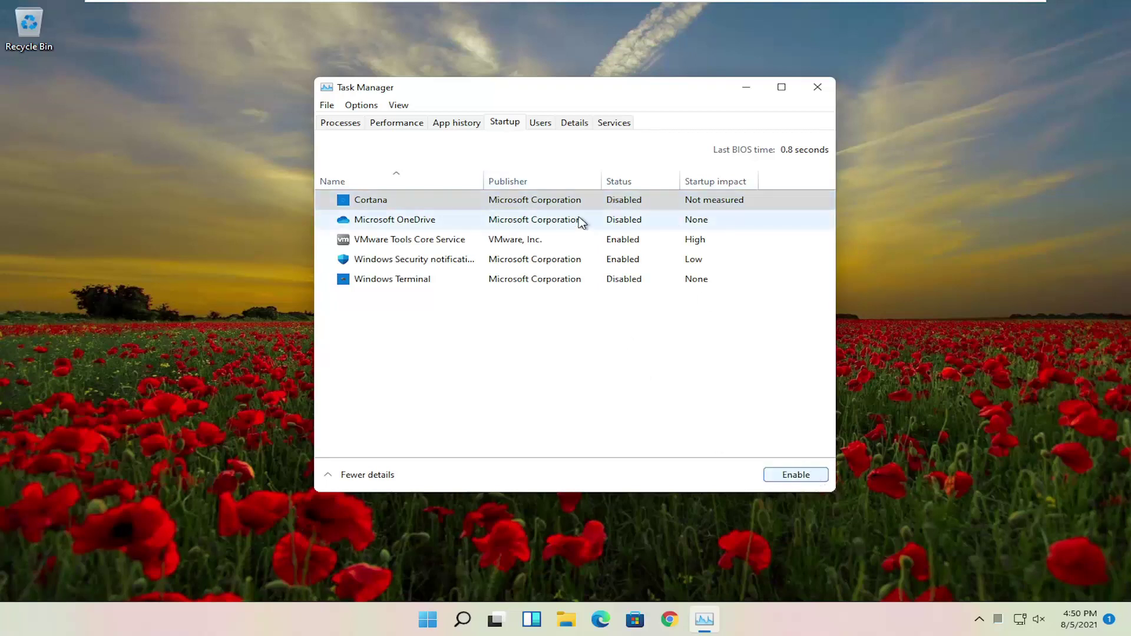
pyautogui.click(446, 203)
pyautogui.click(356, 207)
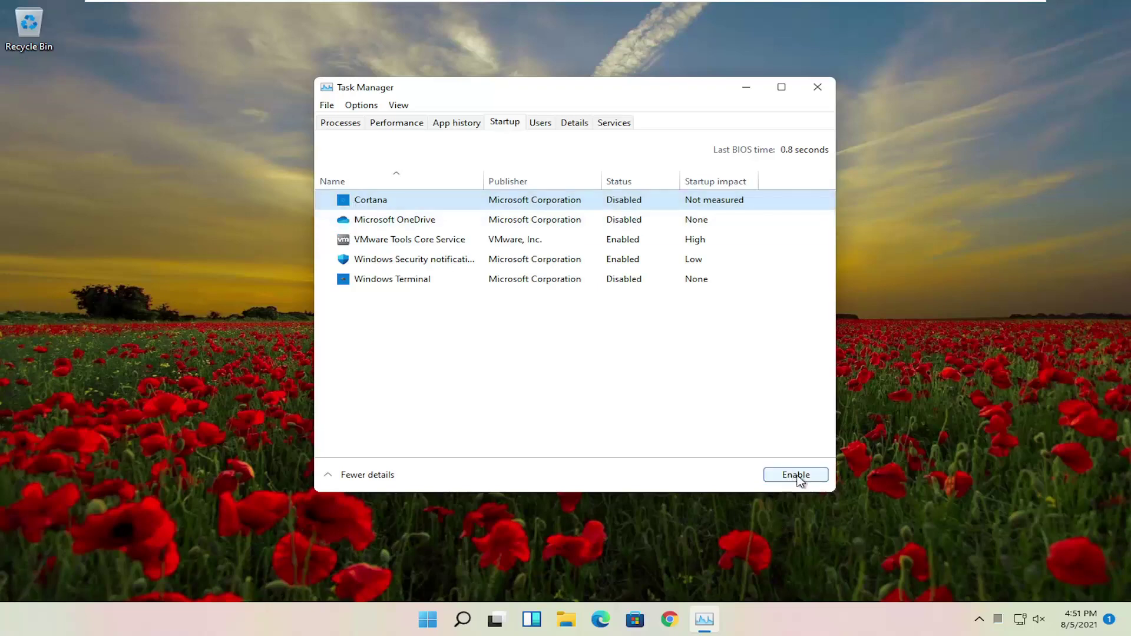
pyautogui.click(817, 87)
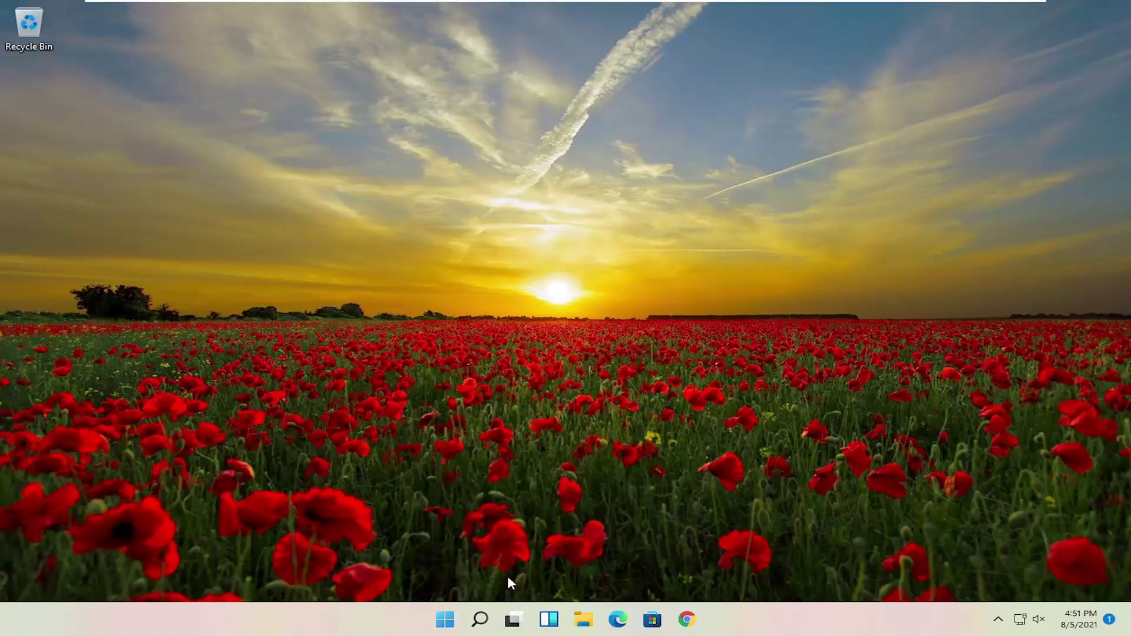
# Step: Search for Control Panel, open it and set its items to show as large icons
pyautogui.click(481, 620)
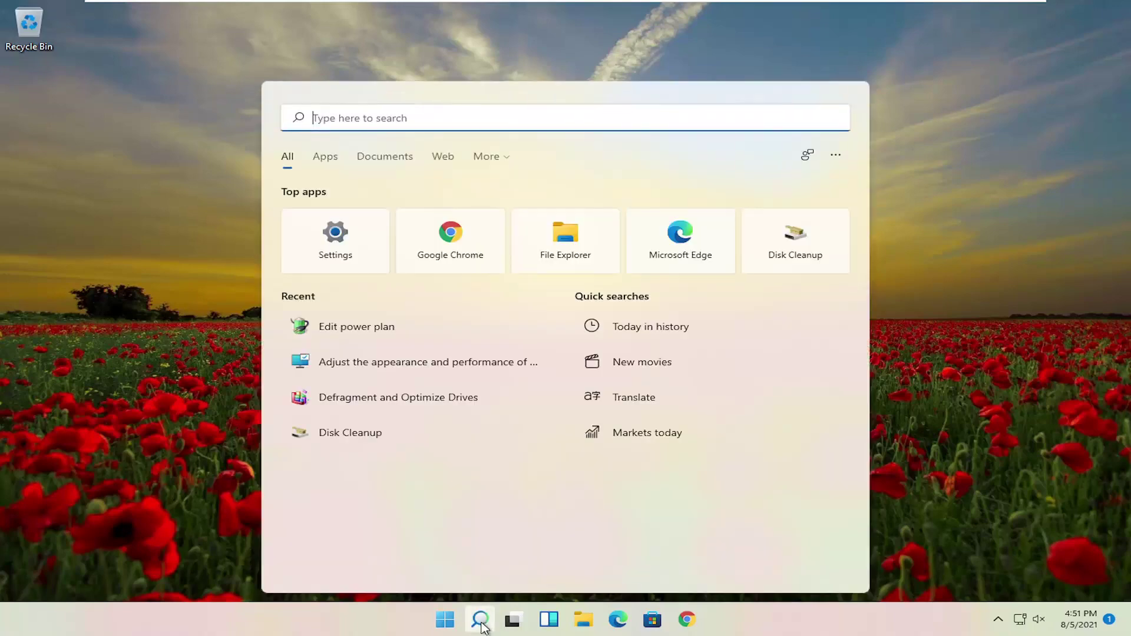
pyautogui.write('control panel')
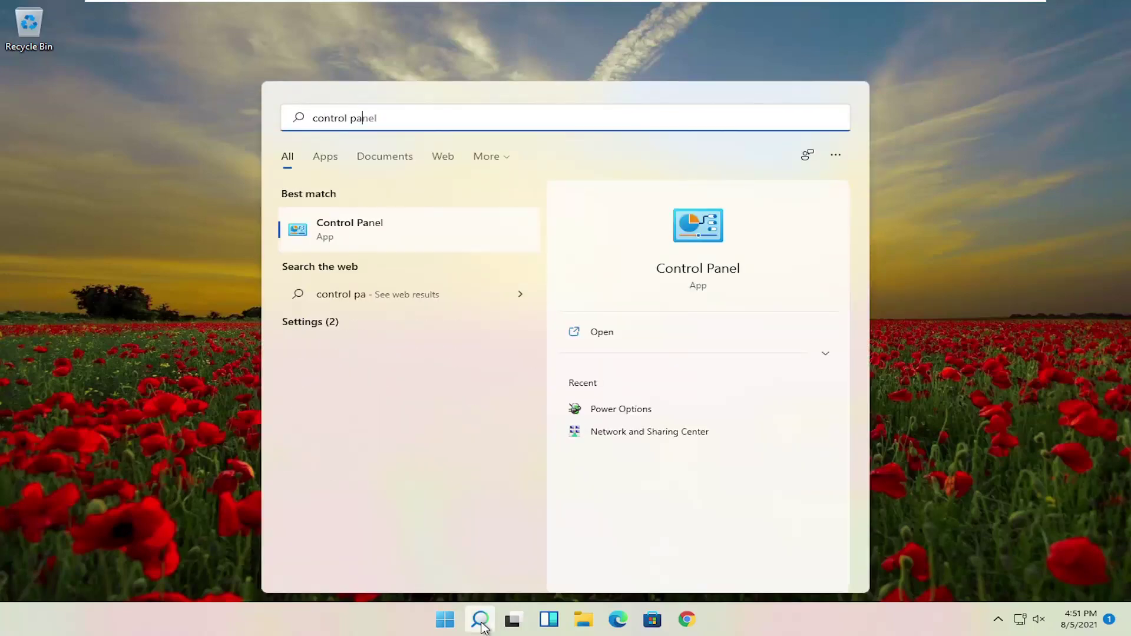
pyautogui.click(330, 234)
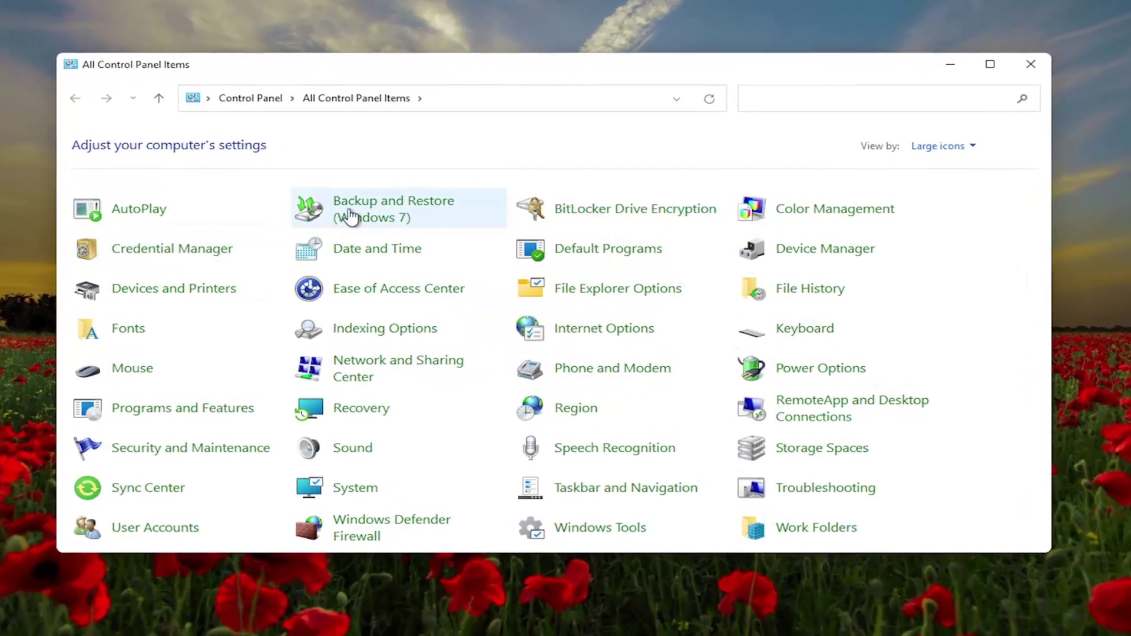
pyautogui.click(936, 152)
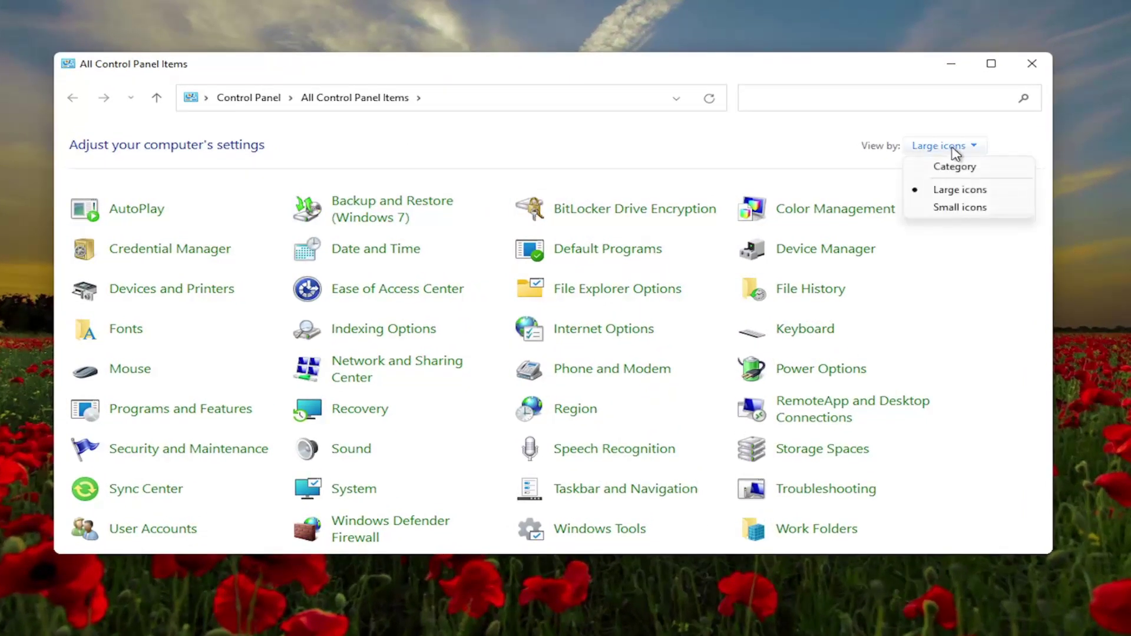
pyautogui.click(959, 191)
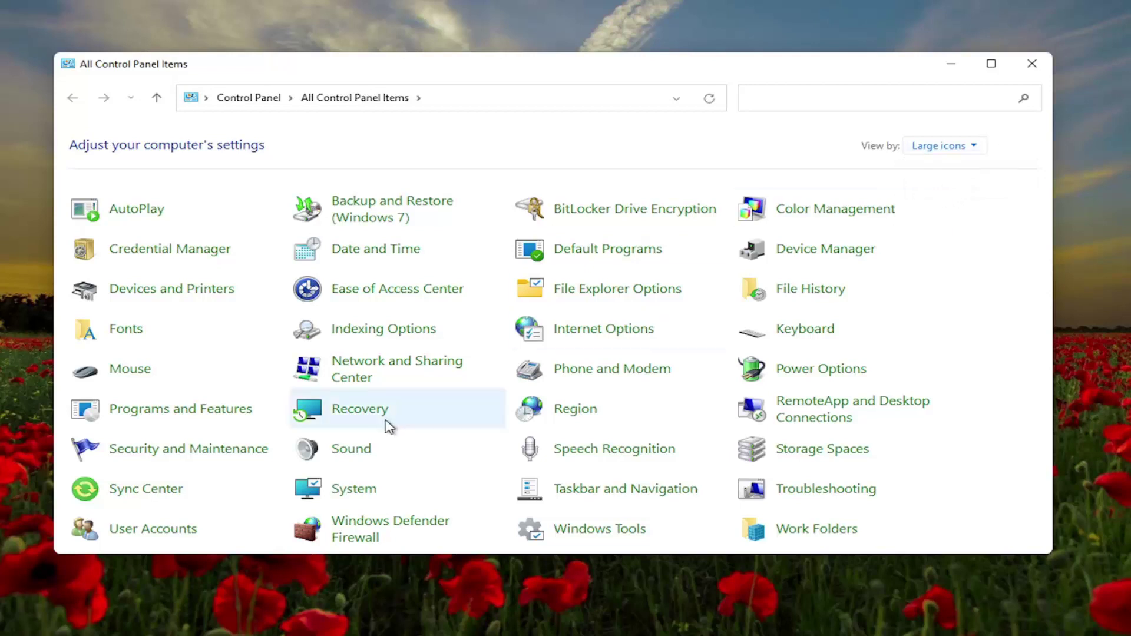
# Step: Switch the power plan in Power Options to High performance, with the additional plans shown, and close the window
pyautogui.click(830, 377)
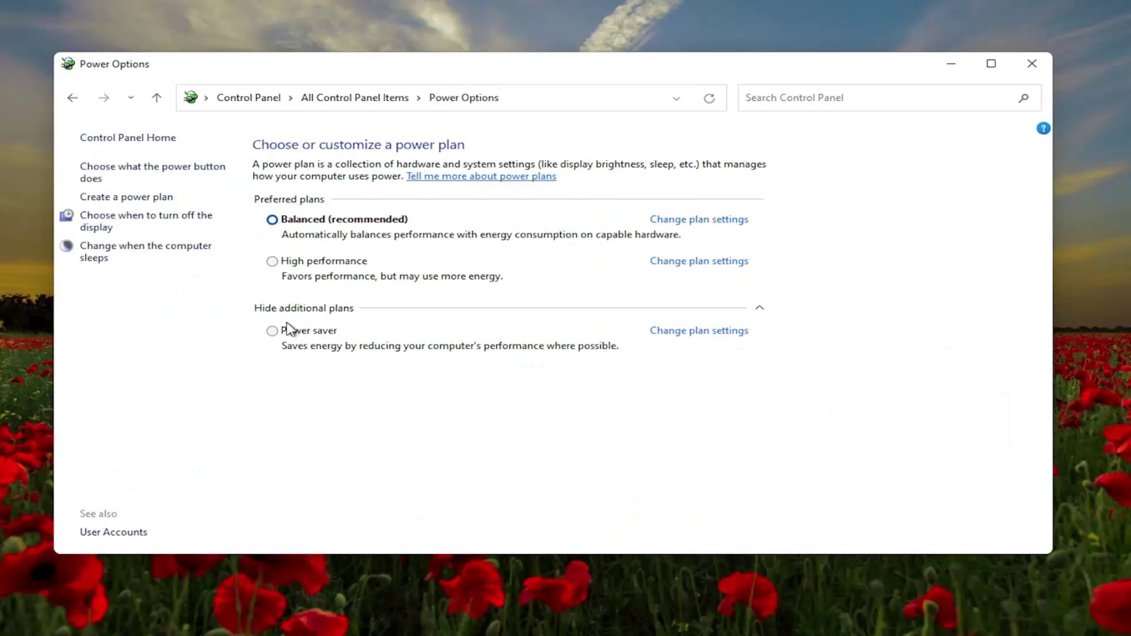
pyautogui.click(313, 309)
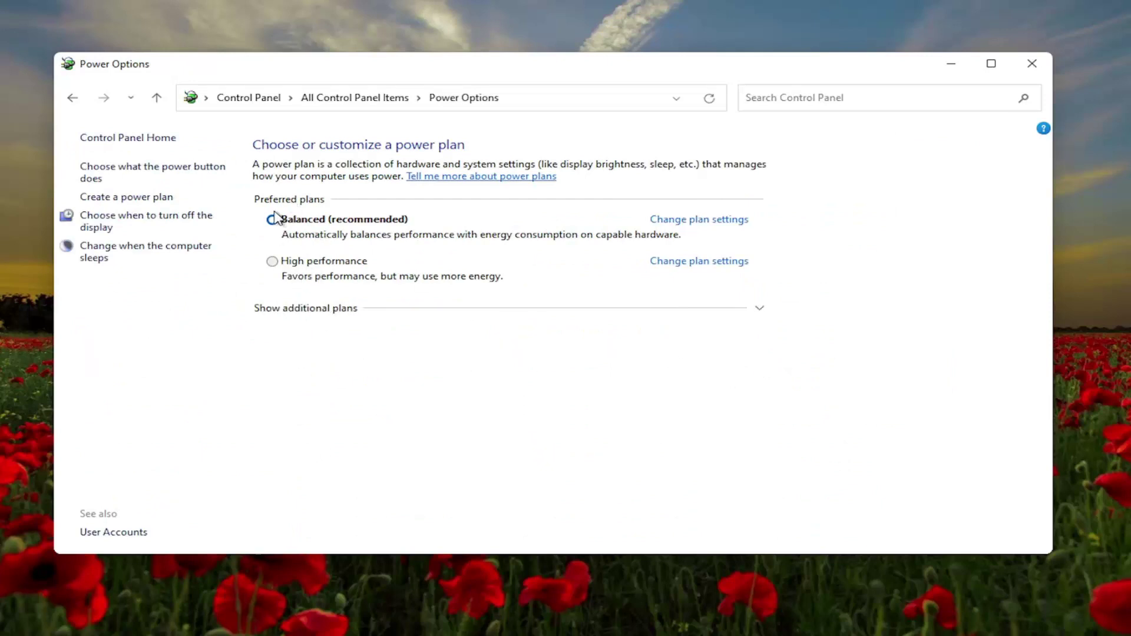
pyautogui.click(309, 316)
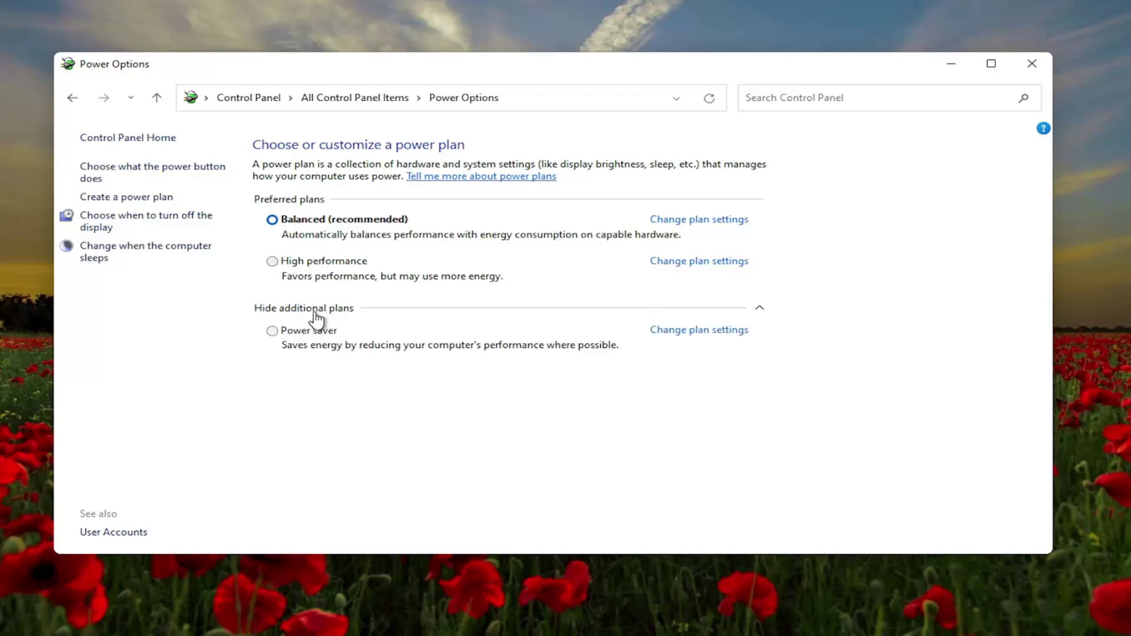
pyautogui.click(280, 263)
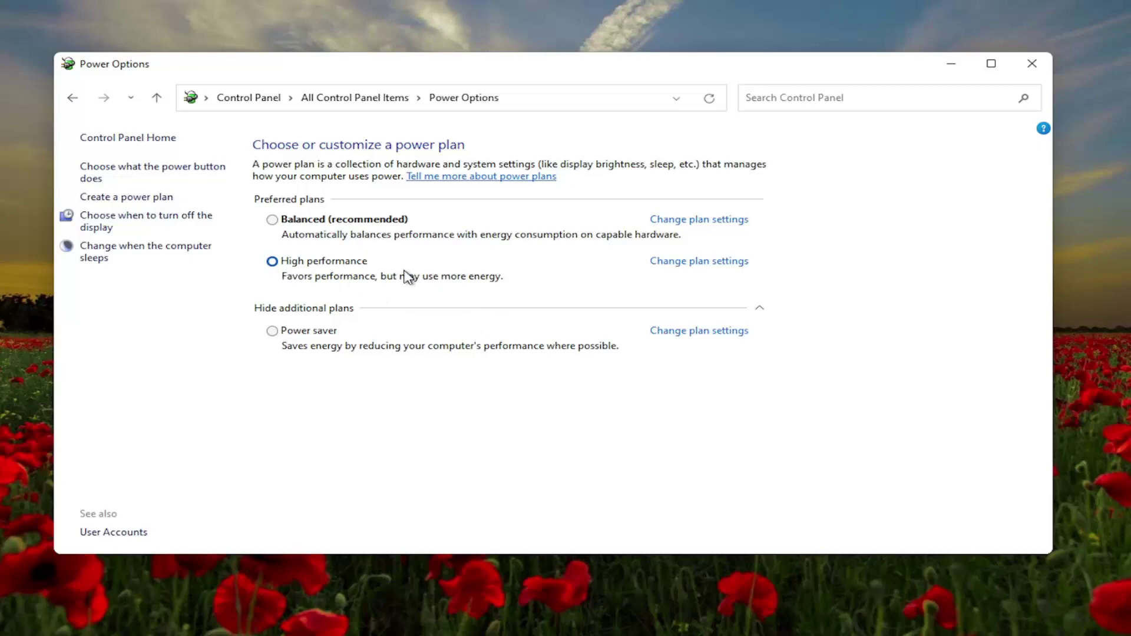
pyautogui.click(1032, 65)
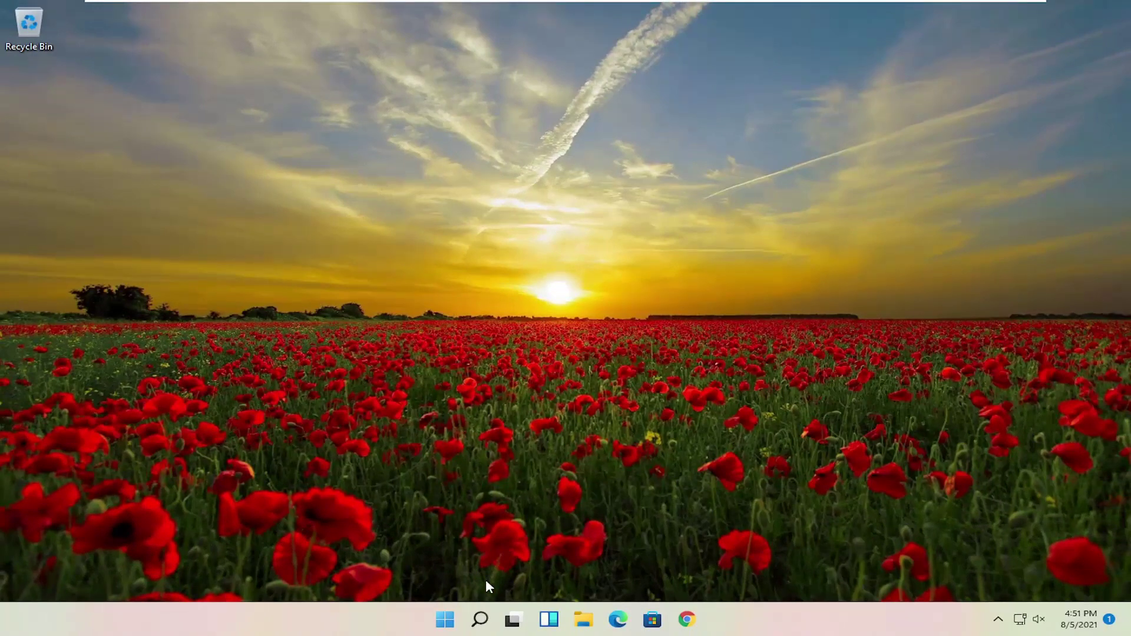
# Step: Search for "adjust" and open the settings for the appearance and performance of Windows
pyautogui.click(475, 618)
pyautogui.write('a')
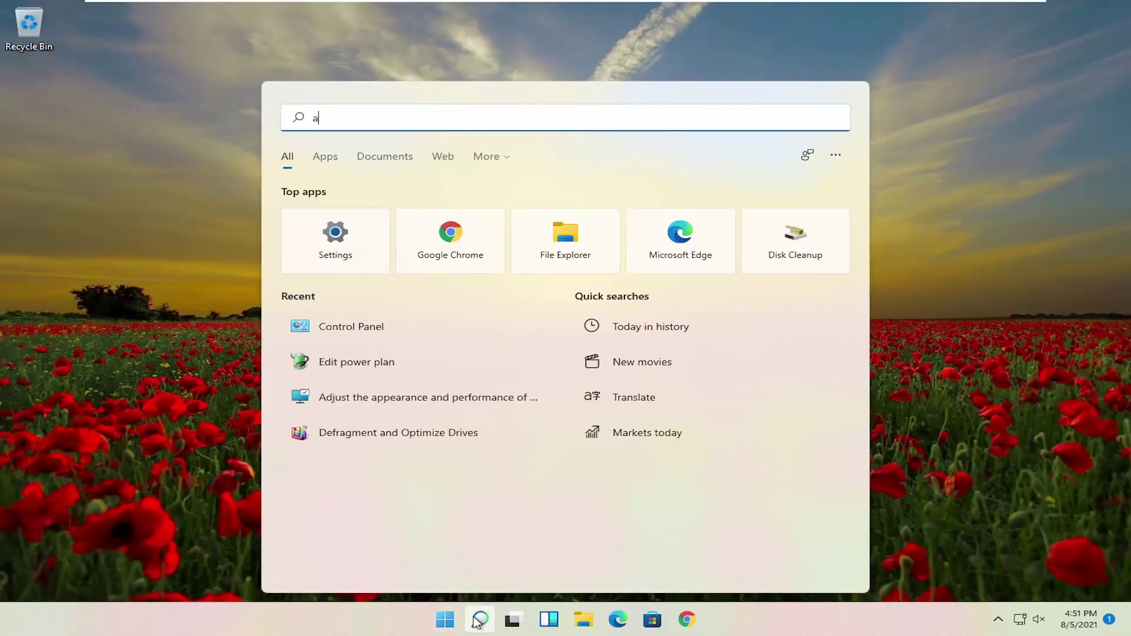
pyautogui.write('djust')
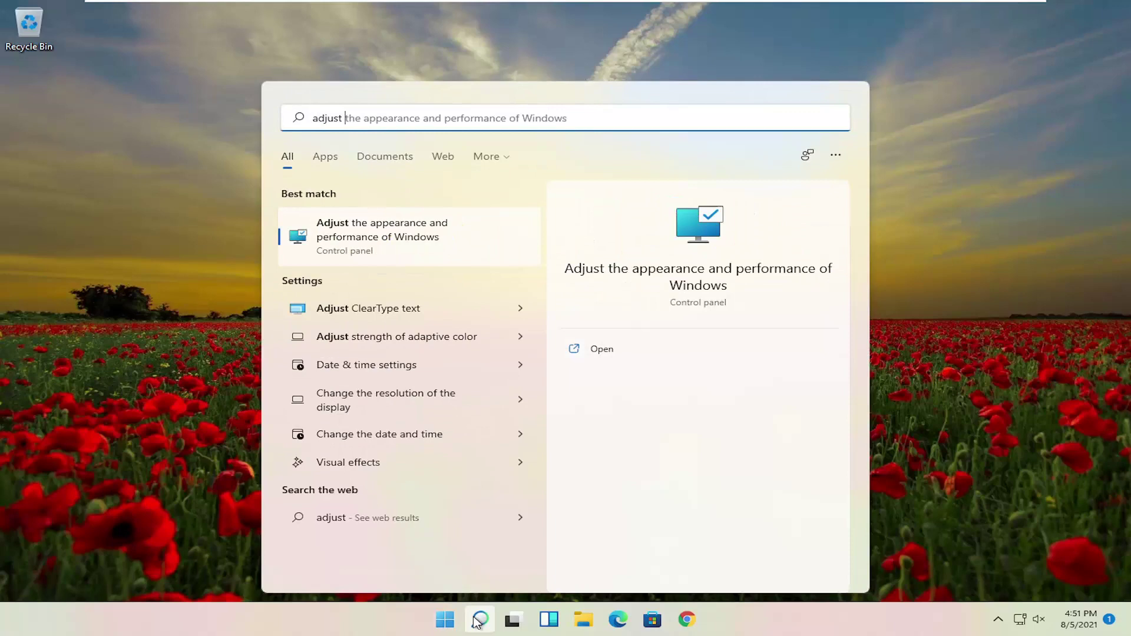
pyautogui.click(387, 237)
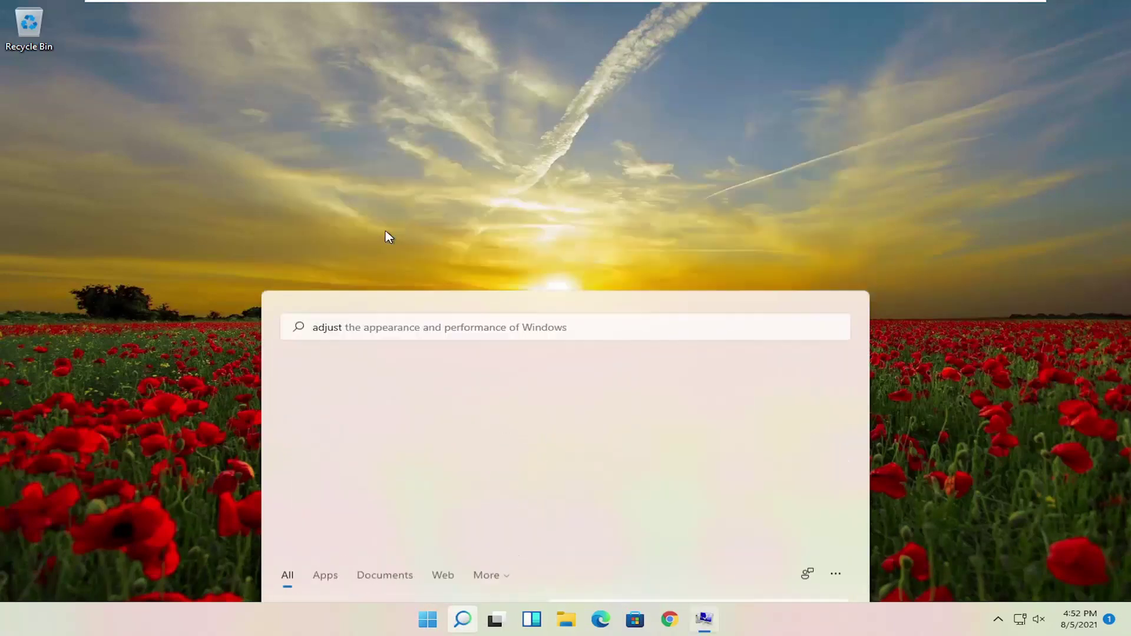
pyautogui.moveTo(289, 72); pyautogui.dragTo(599, 76)
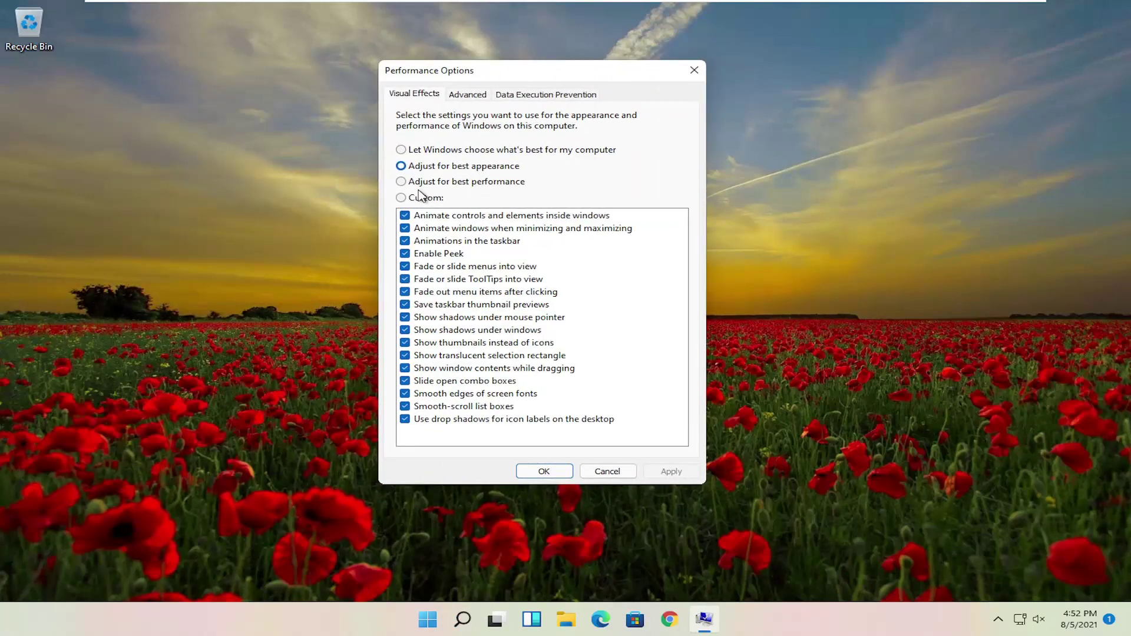
# Step: Set the visual effects to Adjust for best performance and apply the change
pyautogui.click(420, 183)
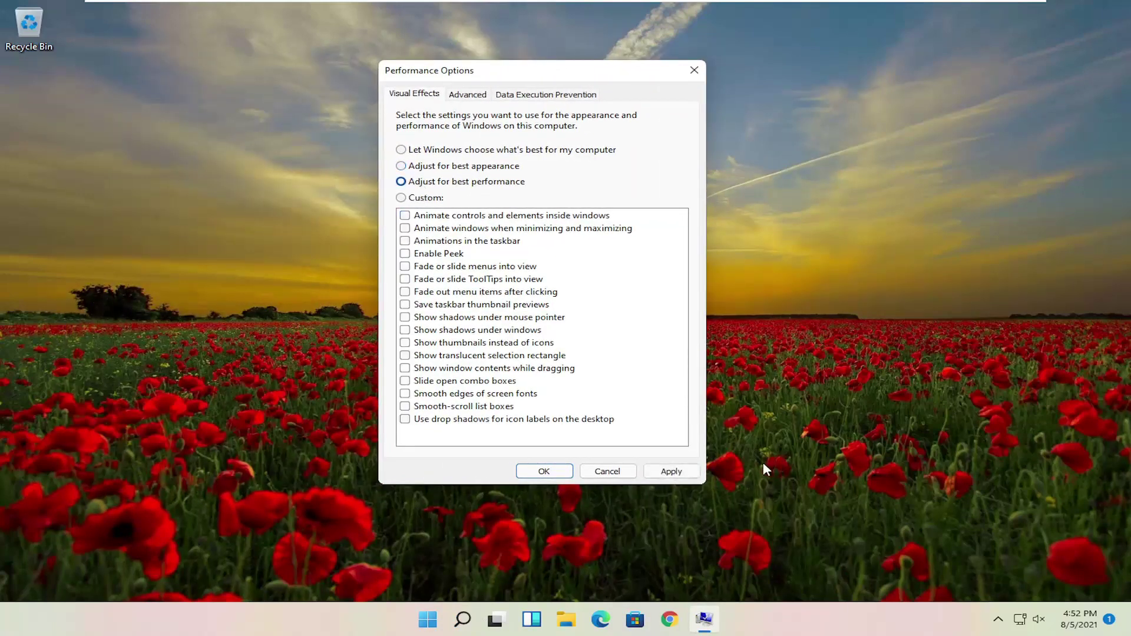
pyautogui.click(694, 472)
pyautogui.moveTo(510, 66)
pyautogui.mouseDown()
pyautogui.moveTo(308, 78)
pyautogui.moveTo(502, 47)
pyautogui.mouseUp()
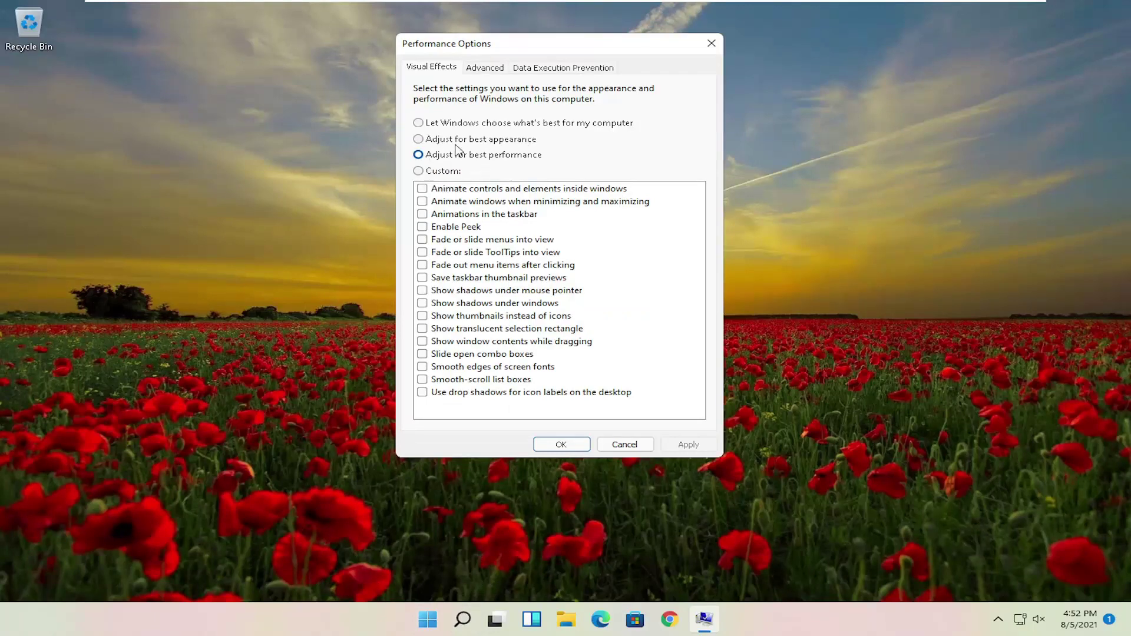
# Step: Enable the visual effects for fading or sliding ToolTips, showing window contents while dragging, and fading or sliding menus
pyautogui.click(443, 253)
pyautogui.click(435, 342)
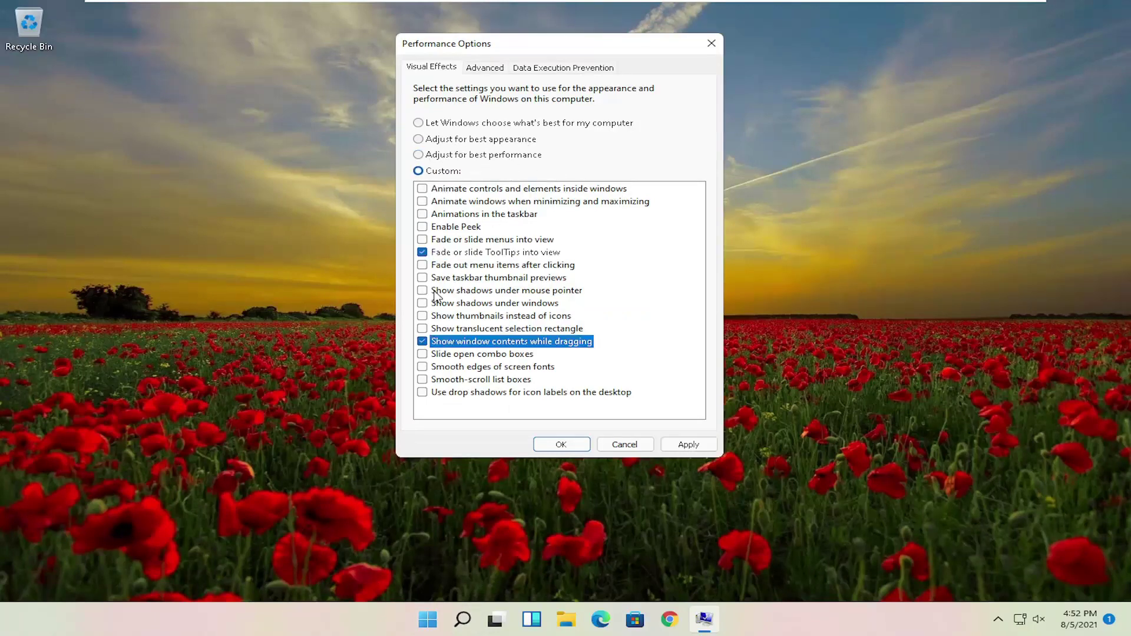
pyautogui.click(437, 240)
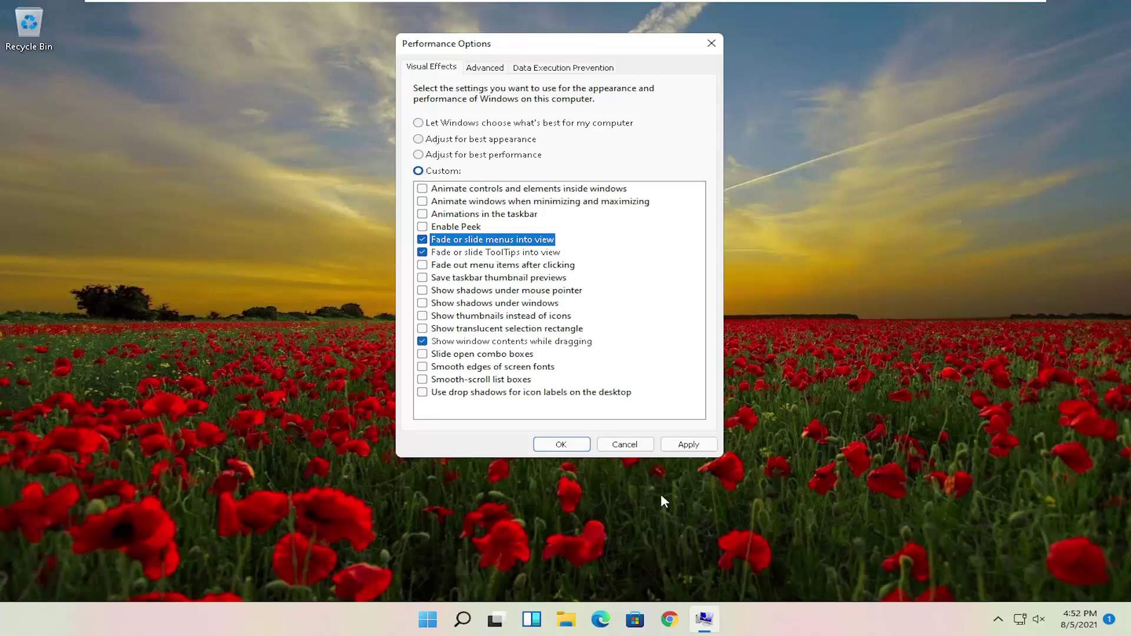
# Step: Turn off the window-contents dragging, ToolTip fade and menu fade effects, apply the change and close Performance Options
pyautogui.moveTo(513, 54); pyautogui.dragTo(501, 67)
pyautogui.click(410, 353)
pyautogui.click(424, 265)
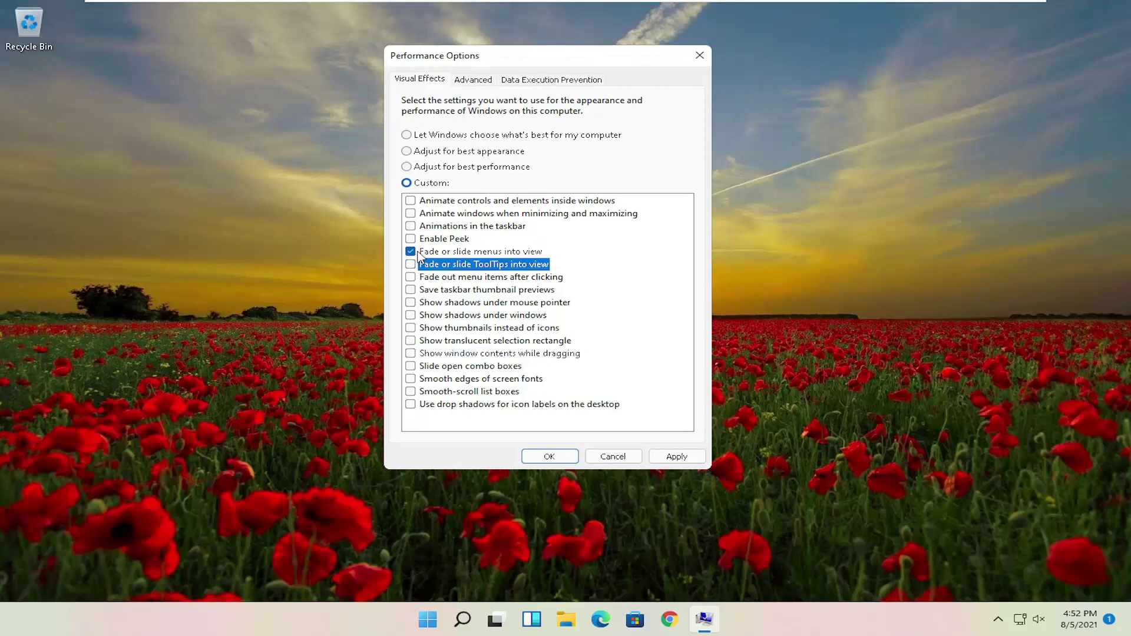
pyautogui.click(423, 252)
pyautogui.click(675, 458)
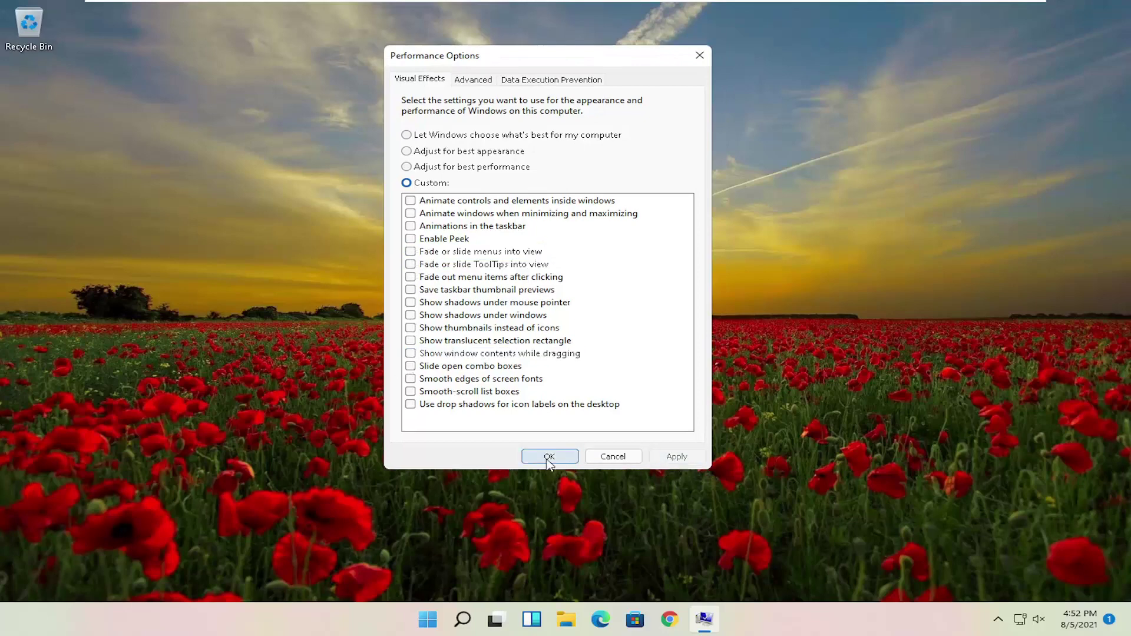
pyautogui.click(549, 457)
# Step: Search for "disk cleanup" and open Disk Cleanup for the C: drive
pyautogui.click(480, 620)
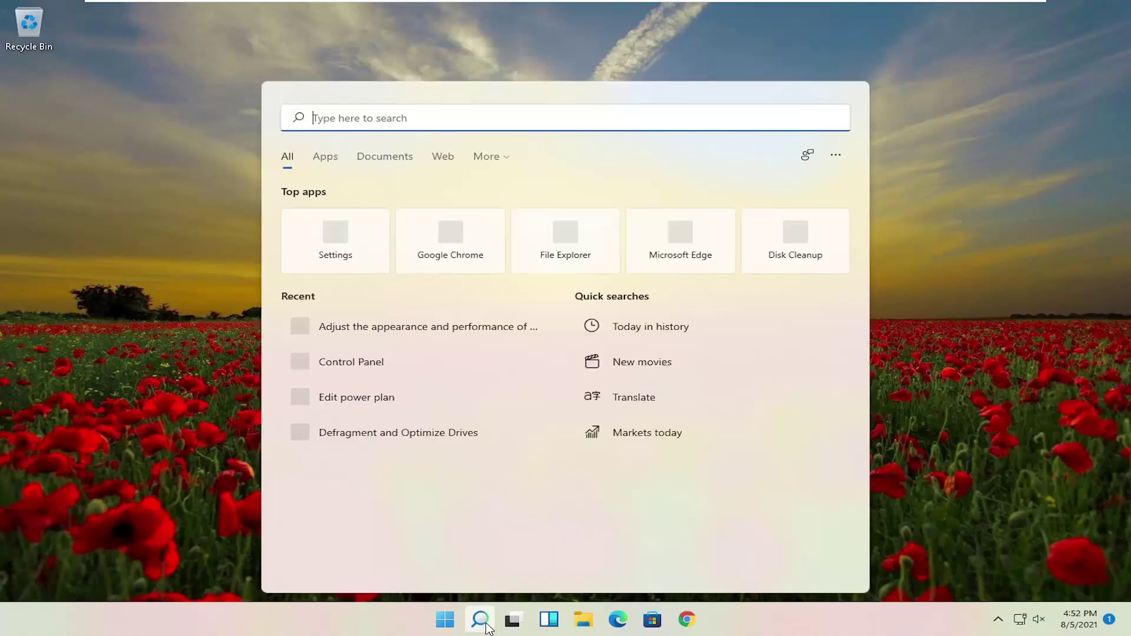
pyautogui.write('dis')
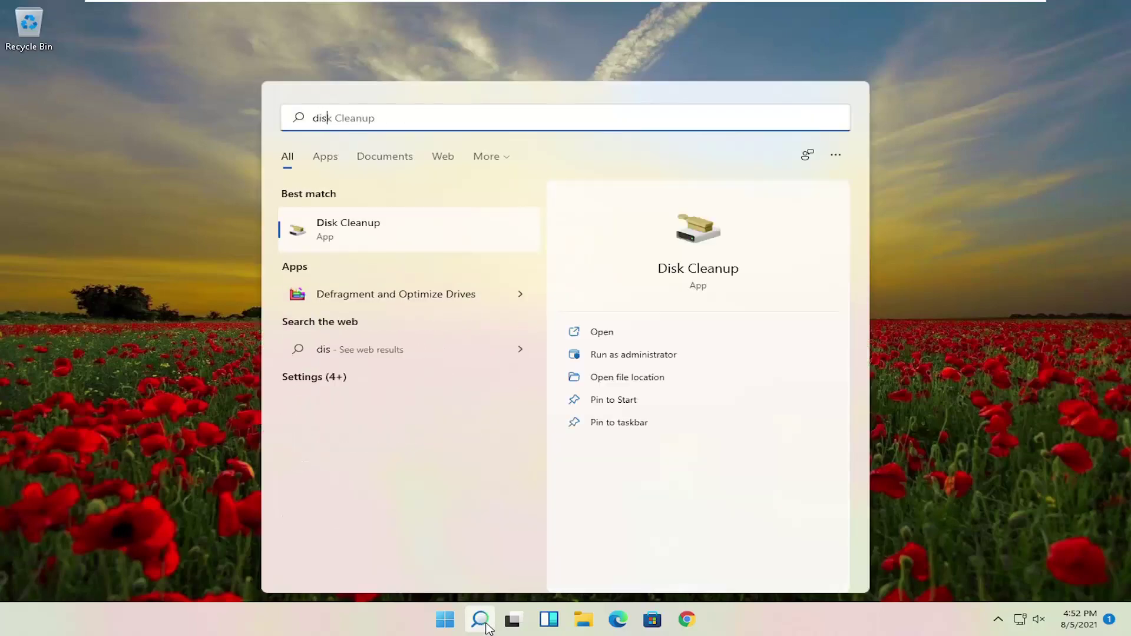
pyautogui.write('k cleanup')
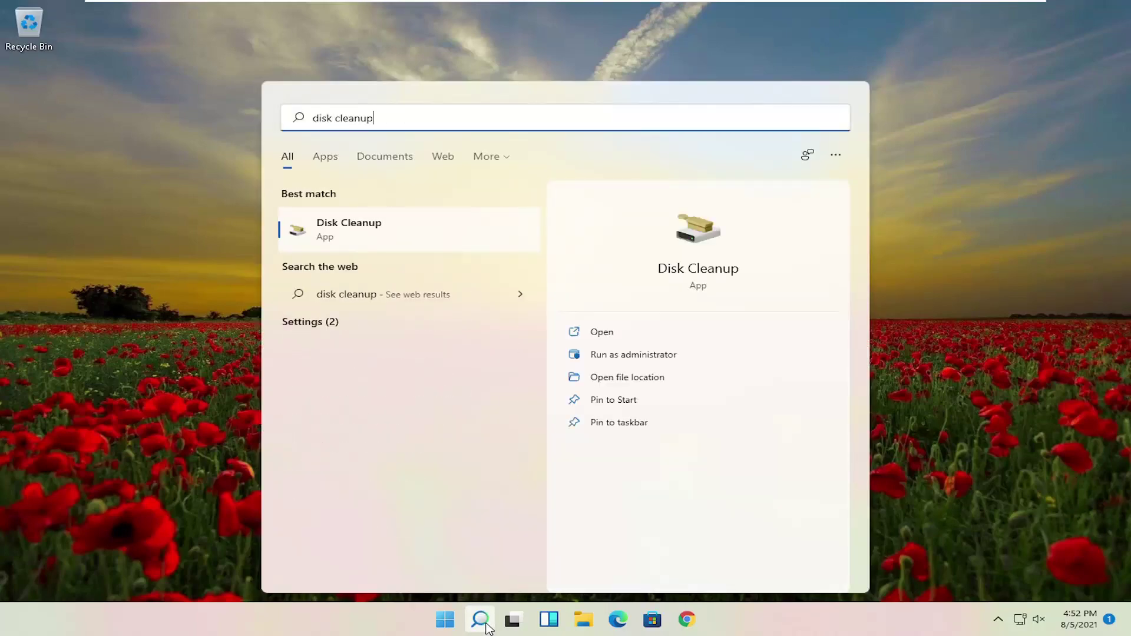
pyautogui.click(361, 232)
pyautogui.moveTo(285, 100); pyautogui.dragTo(595, 146)
pyautogui.click(501, 395)
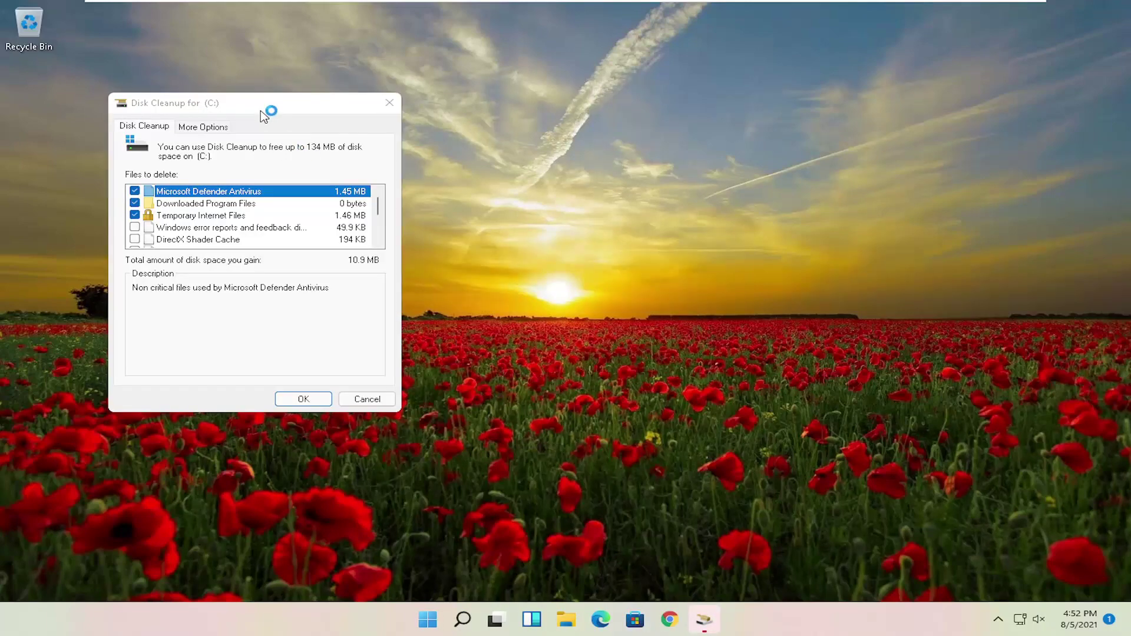
# Step: Run the cleanup with the preselected file types and confirm permanently deleting the files
pyautogui.moveTo(260, 103); pyautogui.dragTo(562, 113)
pyautogui.click(589, 409)
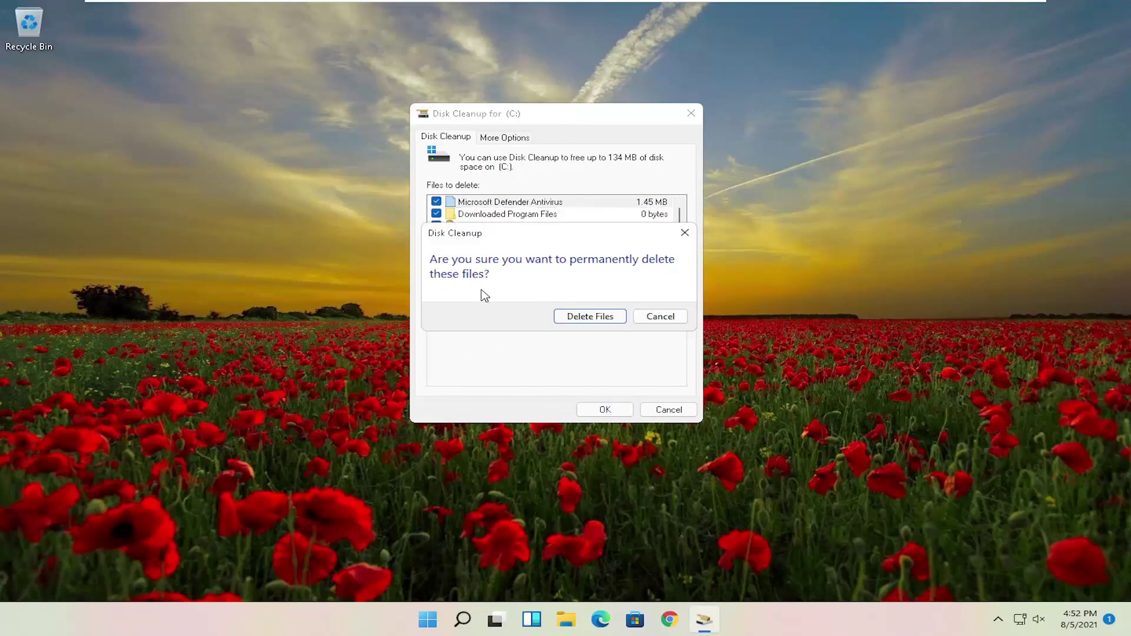
pyautogui.click(602, 318)
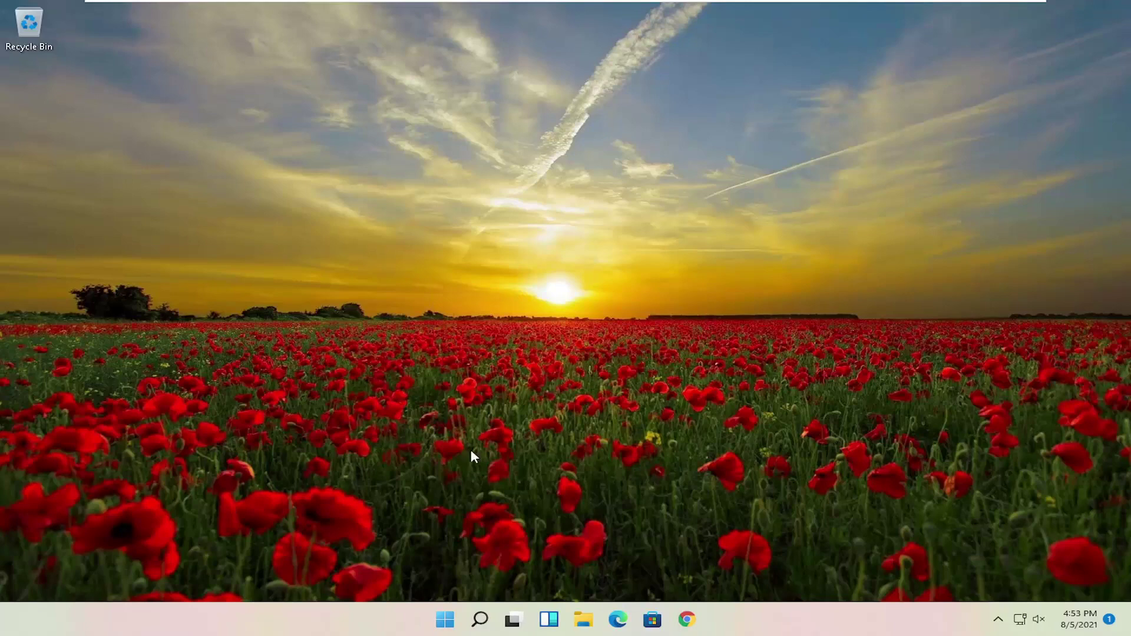
# Step: Search for "defrag", open Defragment and Optimize Drives, optimize the C: drive and close the window
pyautogui.click(480, 620)
pyautogui.write('defrag')
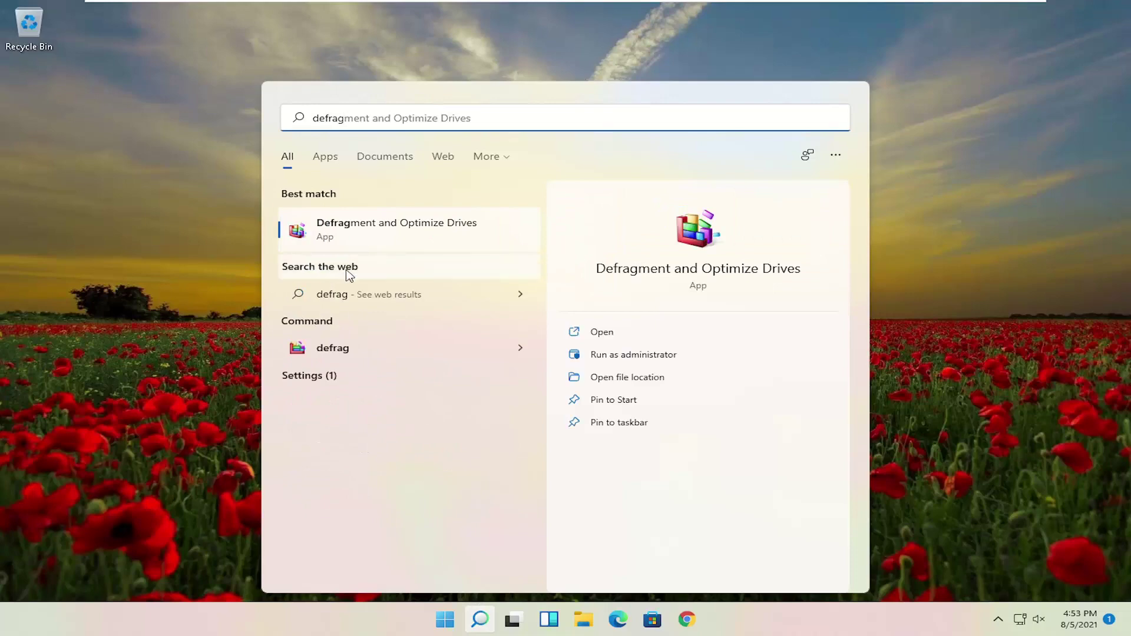
pyautogui.click(359, 247)
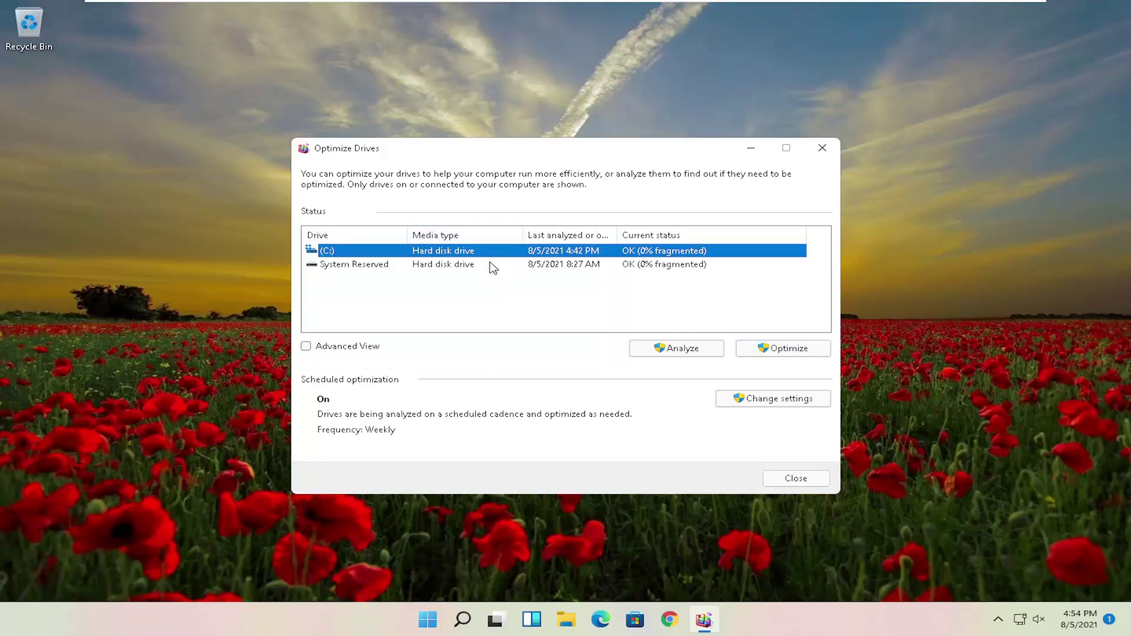
pyautogui.click(813, 351)
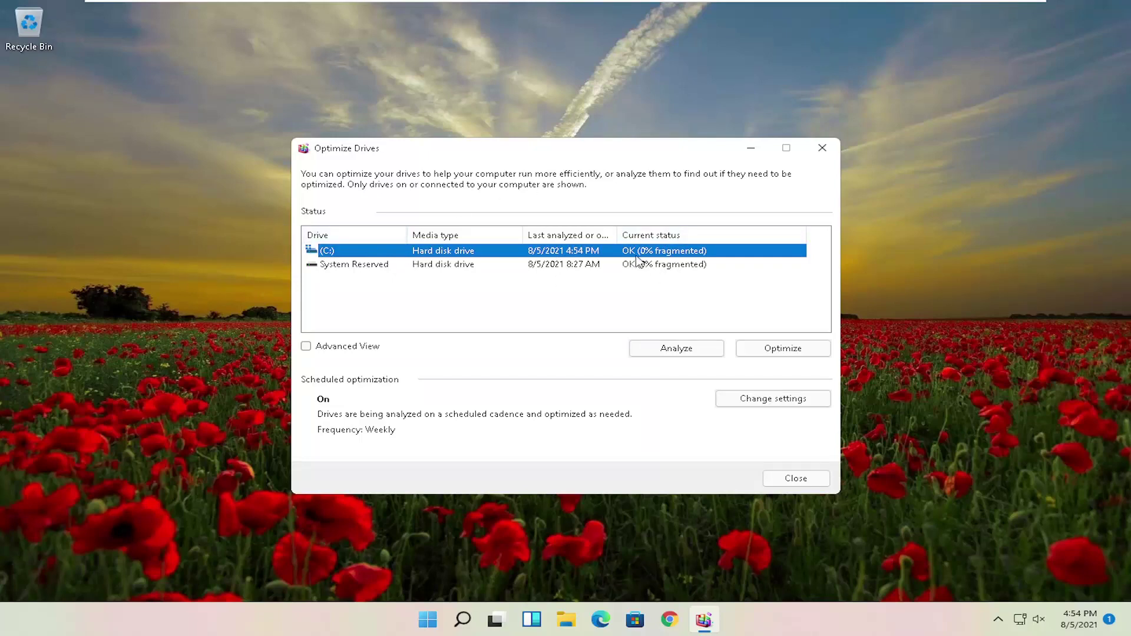
pyautogui.click(818, 155)
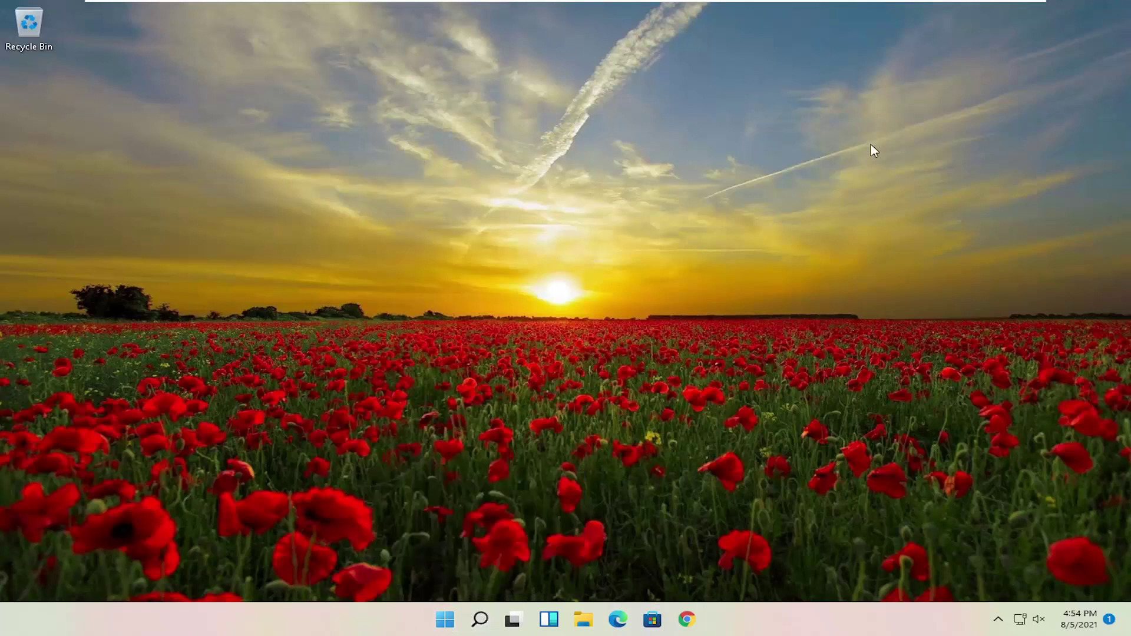
# Step: Search for "cmd" and open Command Prompt as administrator, allowing it to make changes to the device
pyautogui.click(480, 615)
pyautogui.write('cmd')
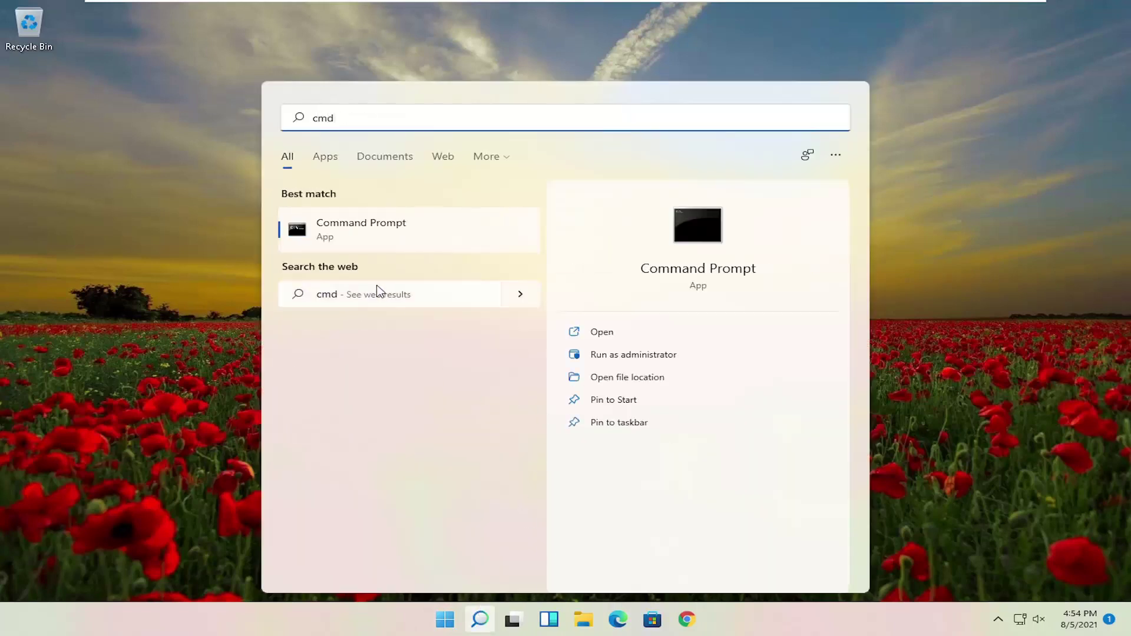
pyautogui.rightClick(346, 241)
pyautogui.click(439, 258)
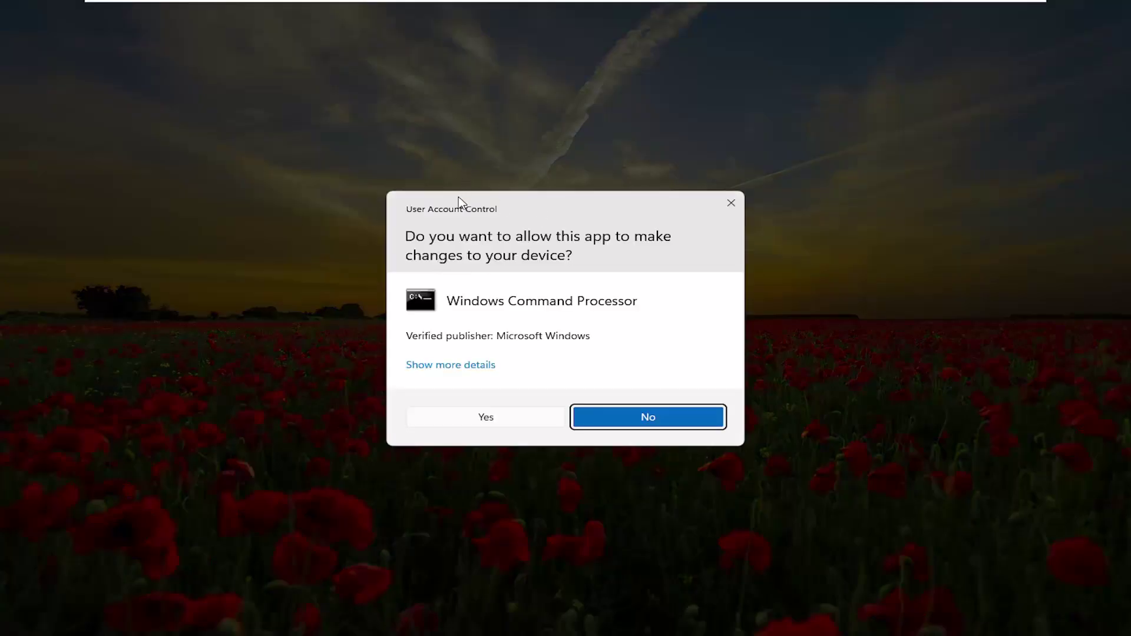
pyautogui.click(484, 419)
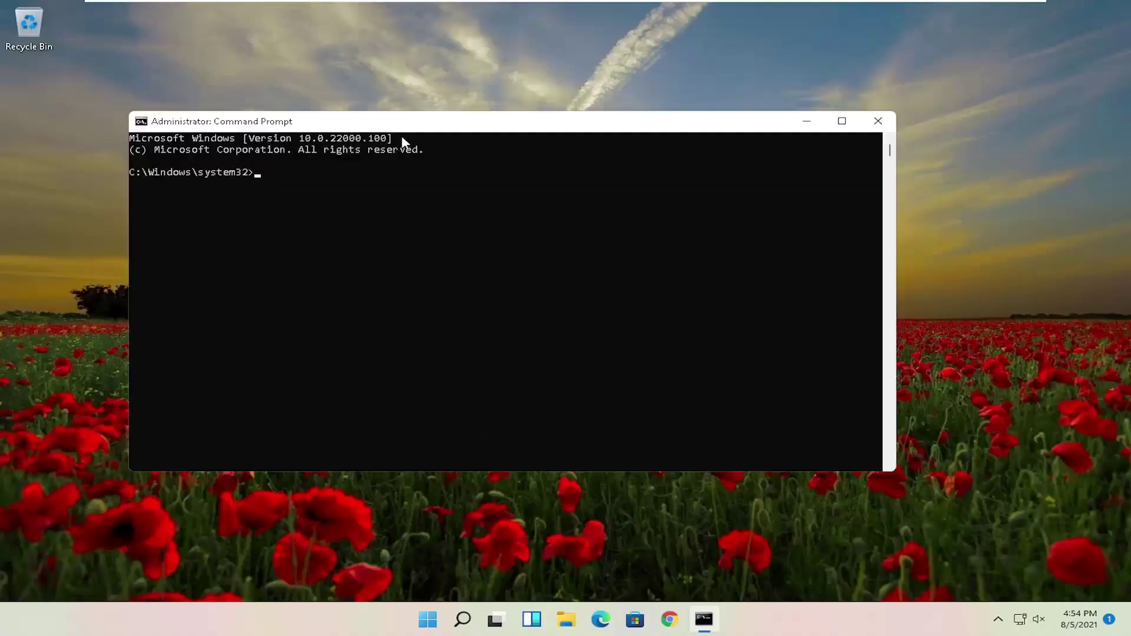
# Step: Run the system file check with the command sfc /scannow and close Command Prompt once the scan is complete
pyautogui.moveTo(399, 127); pyautogui.dragTo(463, 103)
pyautogui.write('s')
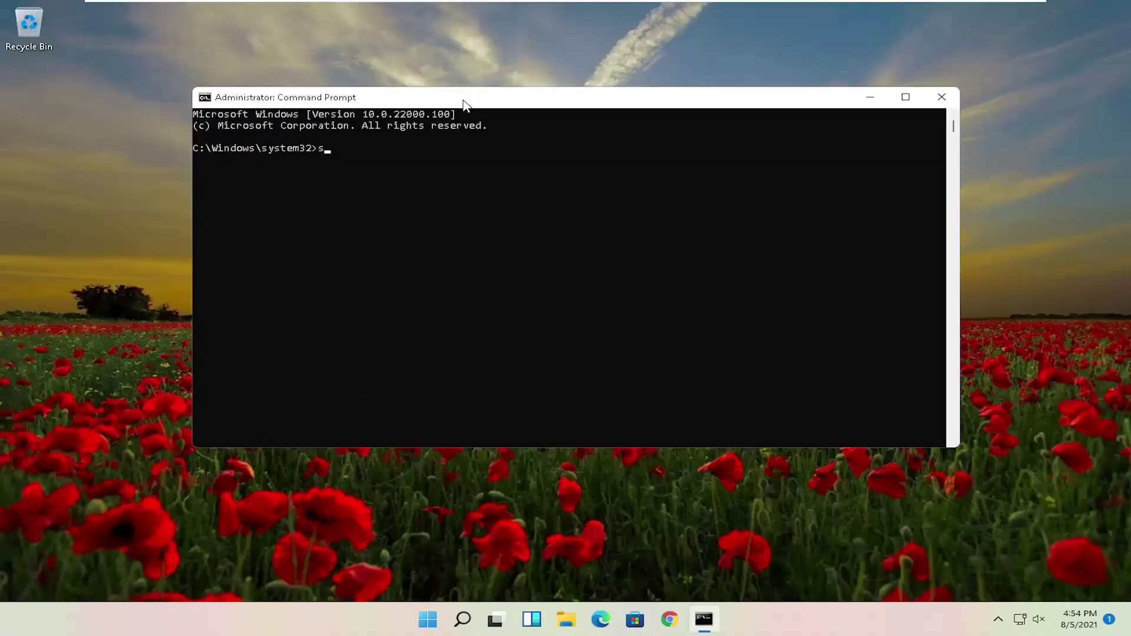
pyautogui.write('fc /scan')
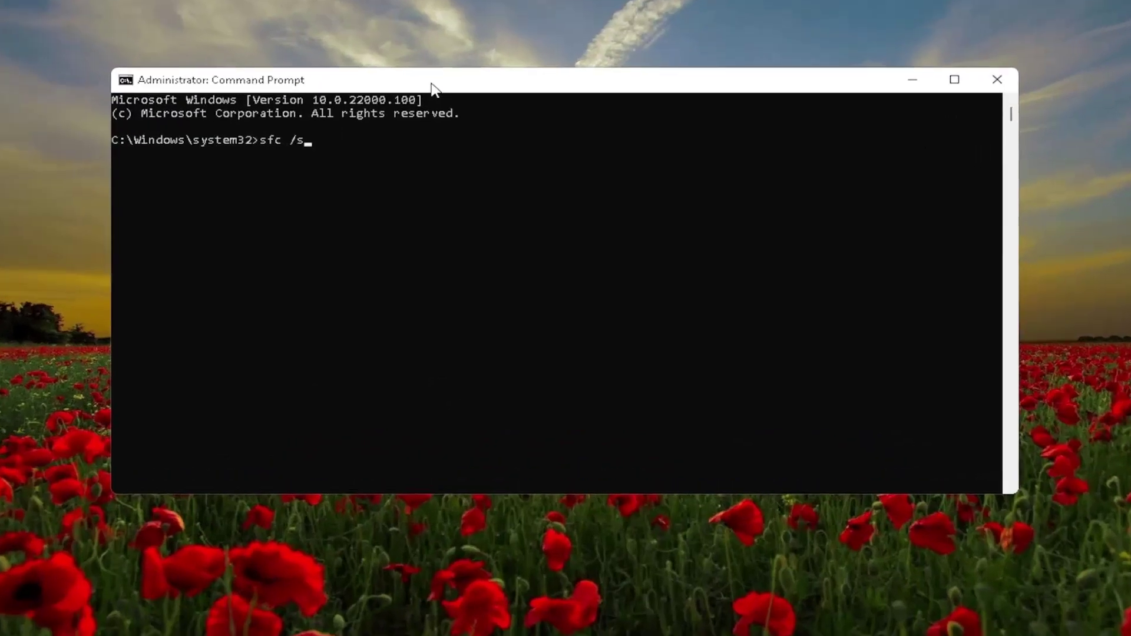
pyautogui.write('now')
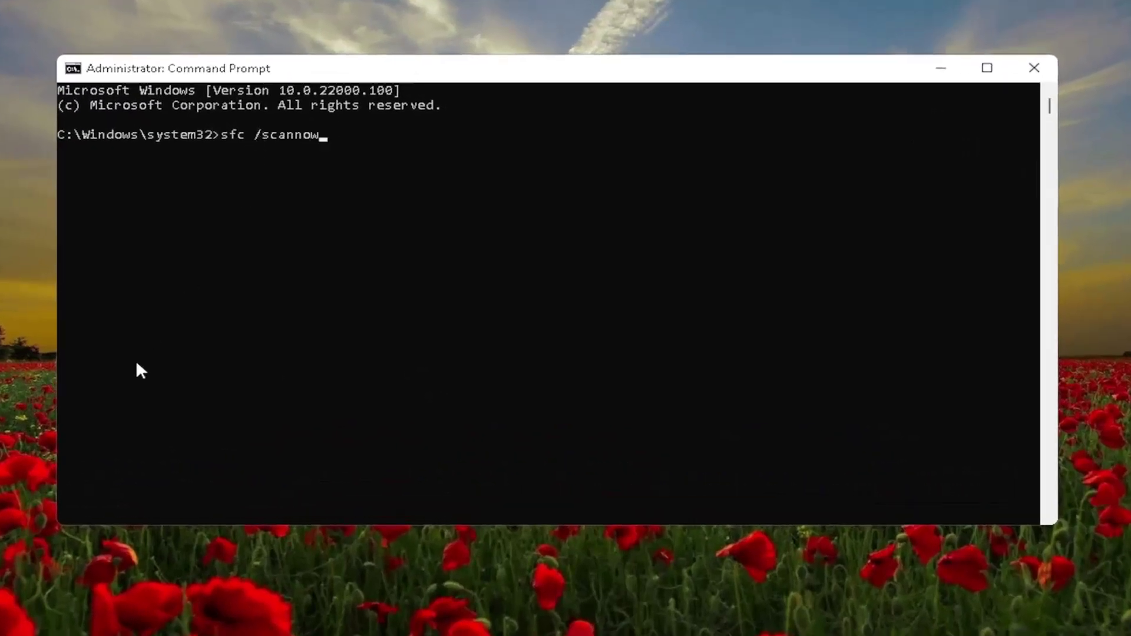
pyautogui.press('Return')
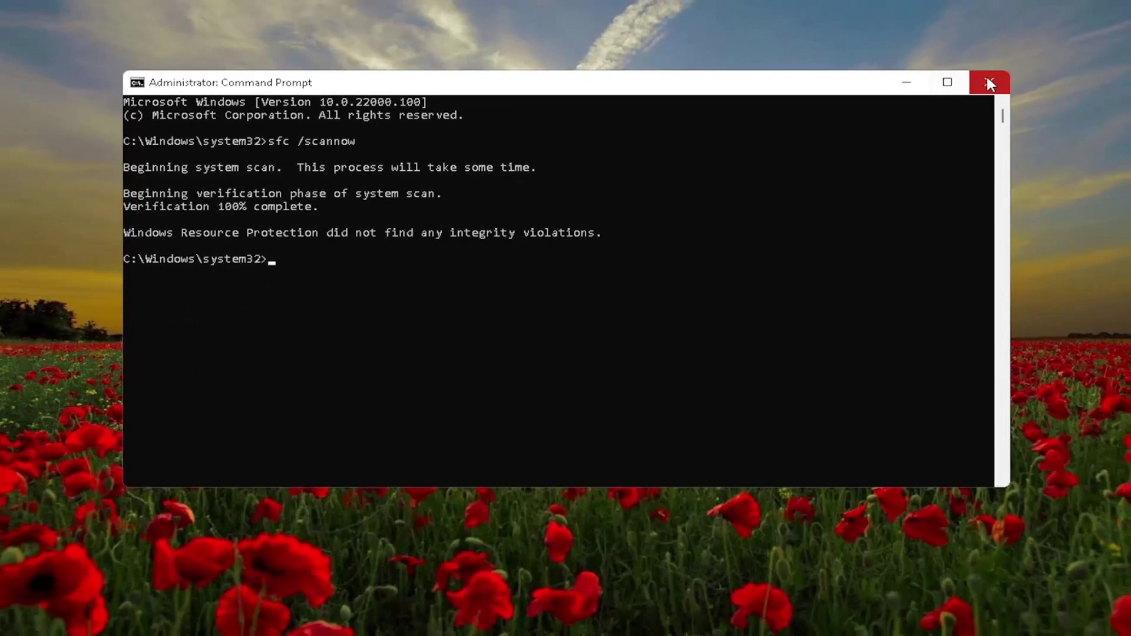
pyautogui.click(987, 83)
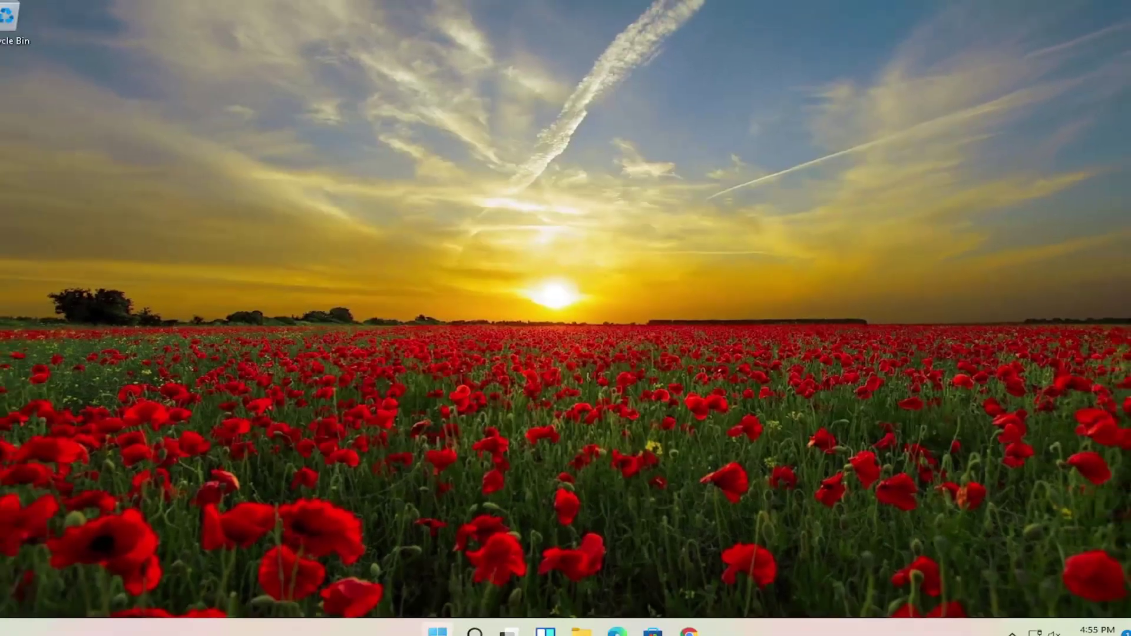
# Step: Restart the computer
pyautogui.rightClick(444, 619)
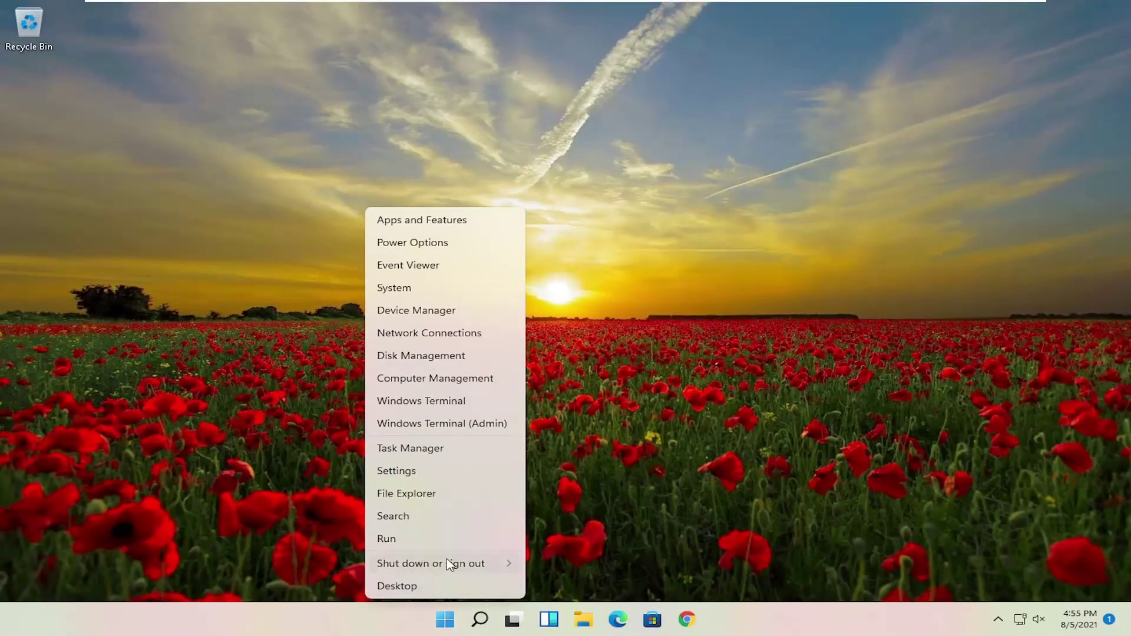
pyautogui.moveTo(449, 564)
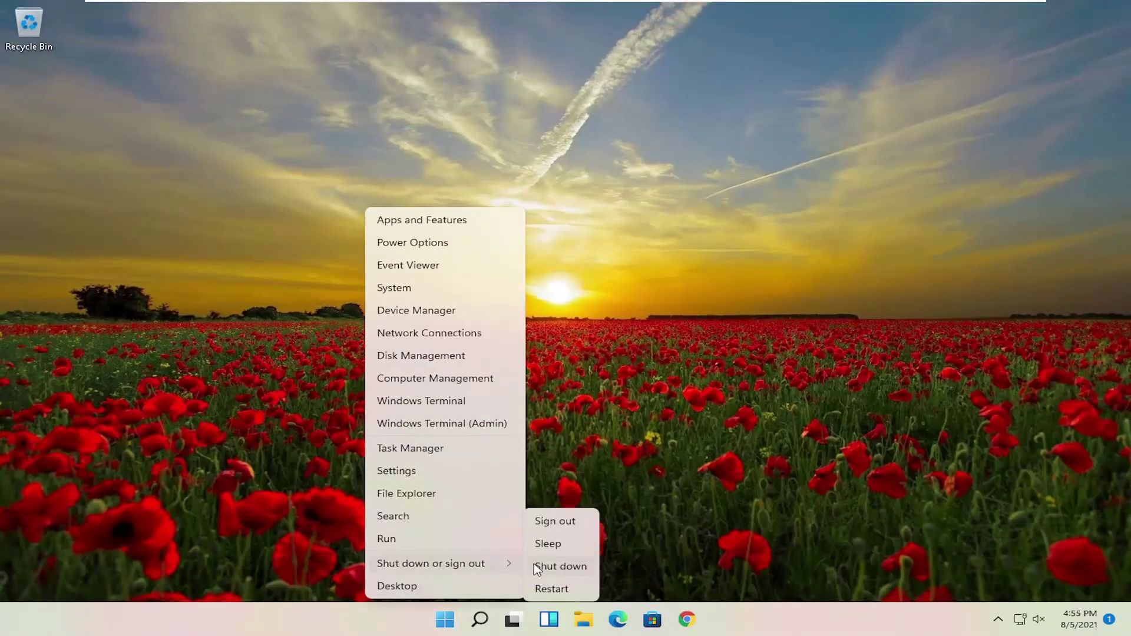
pyautogui.click(553, 589)
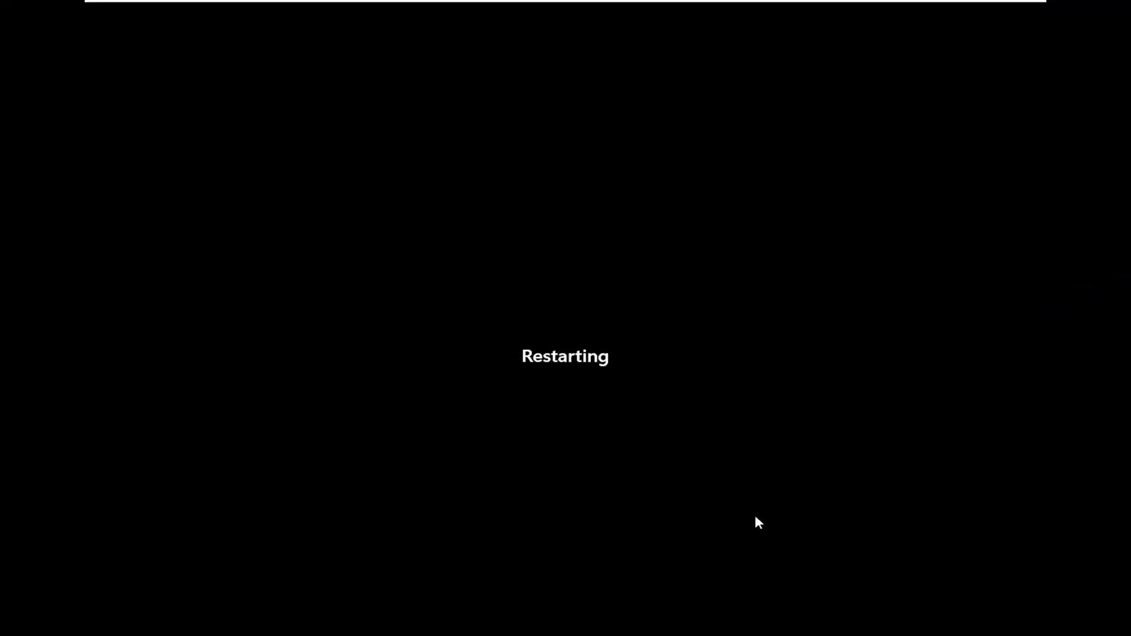